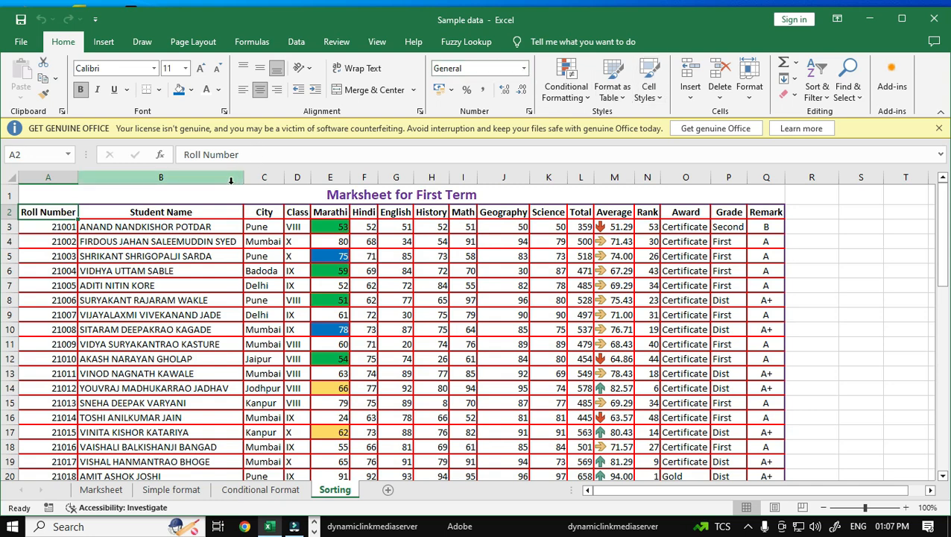
pyautogui.click(206, 212)
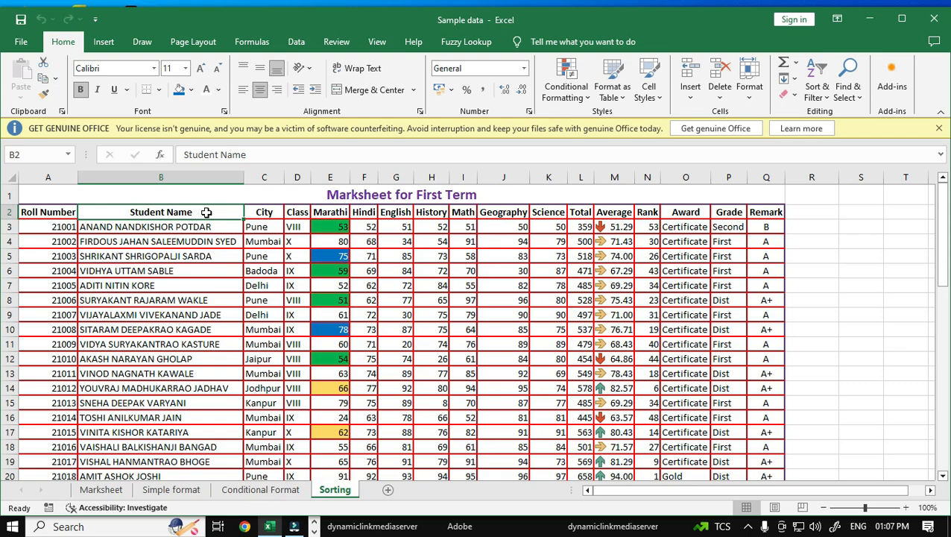
pyautogui.hotkey('ctrl', 'shift', 'Down')
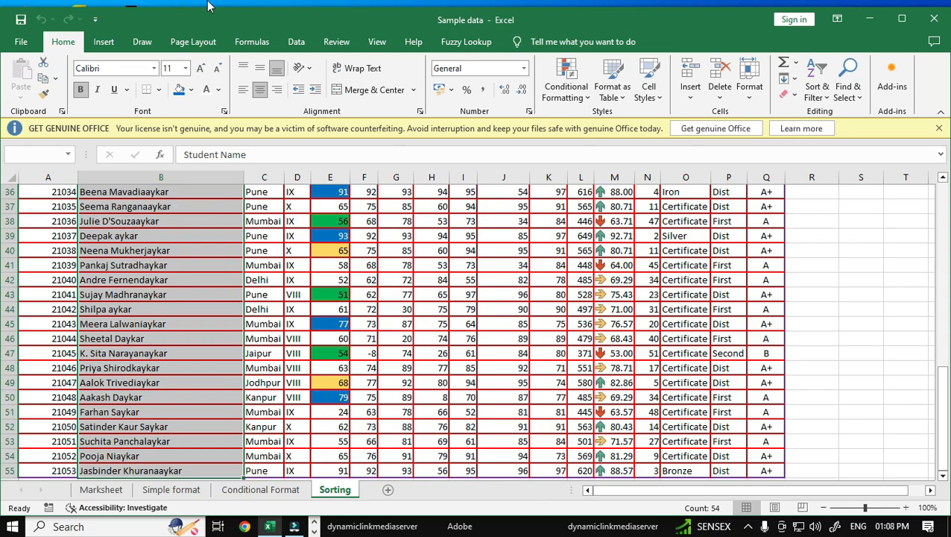
pyautogui.scroll(4, 164, 325)
pyautogui.scroll(8, 164, 324)
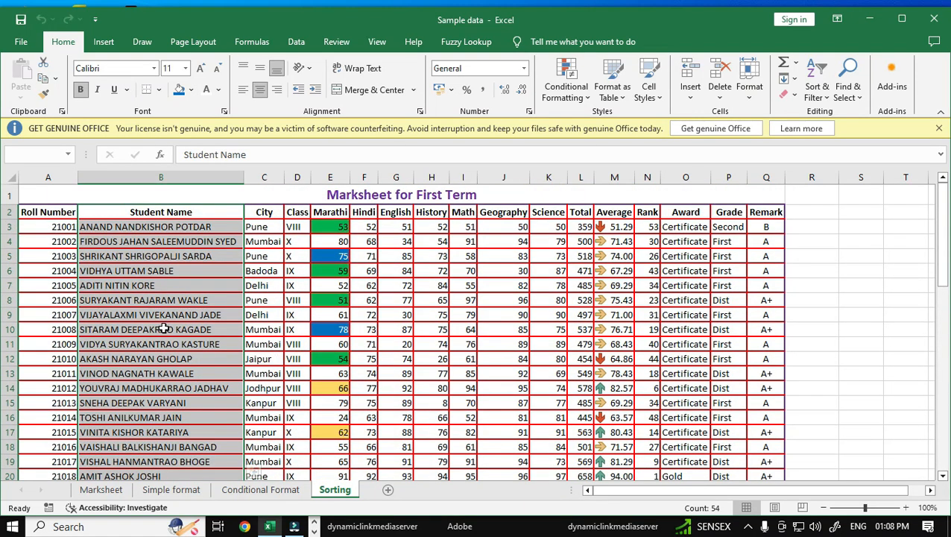
pyautogui.click(164, 329)
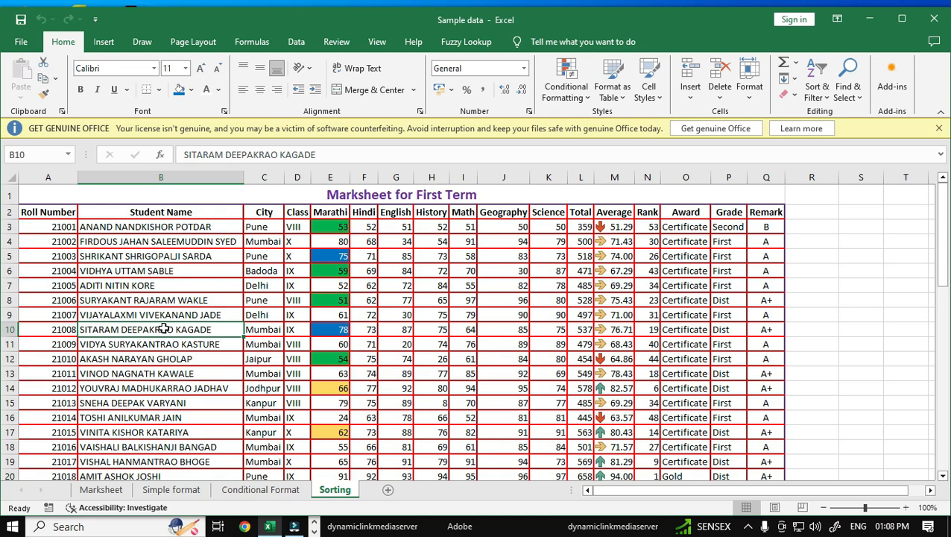
# - Sort the marksheet by the Student Name column from A to Z, expanding the selection to the adjacent columns
pyautogui.click(196, 212)
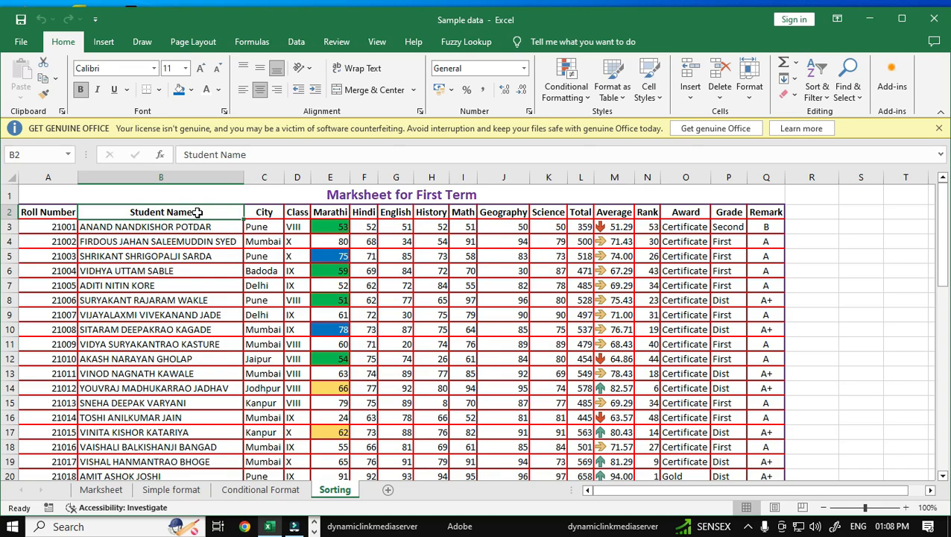
pyautogui.hotkey('ctrl', 'shift', 'Down')
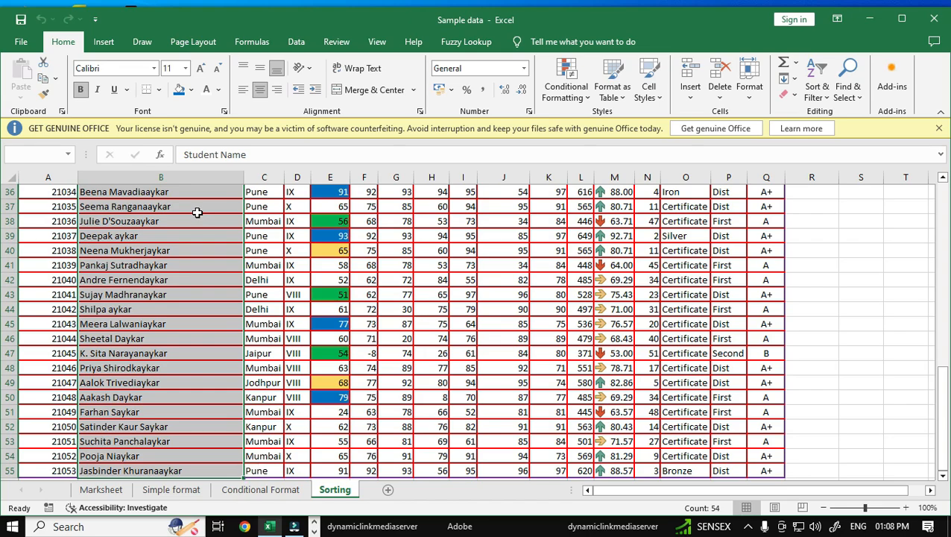
pyautogui.scroll(12, 197, 212)
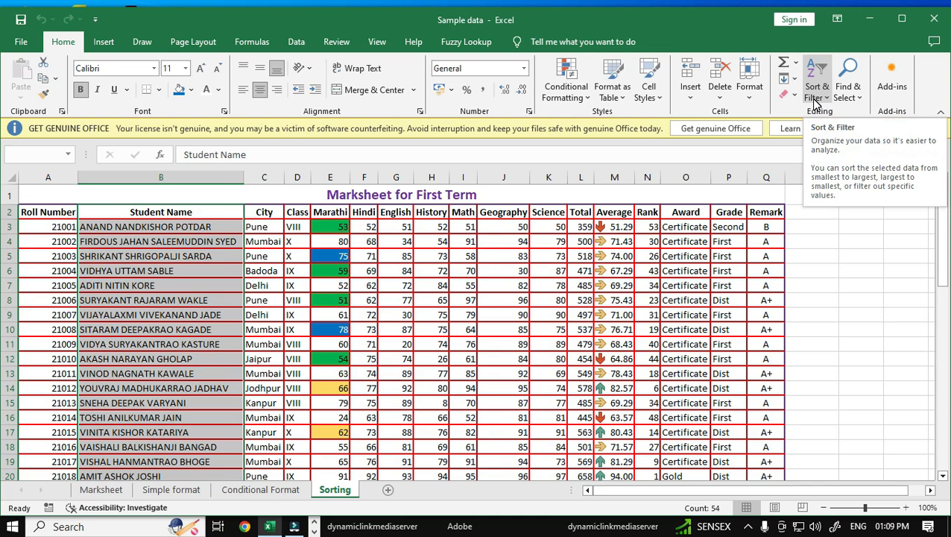
pyautogui.hotkey('ctrl', 'q')
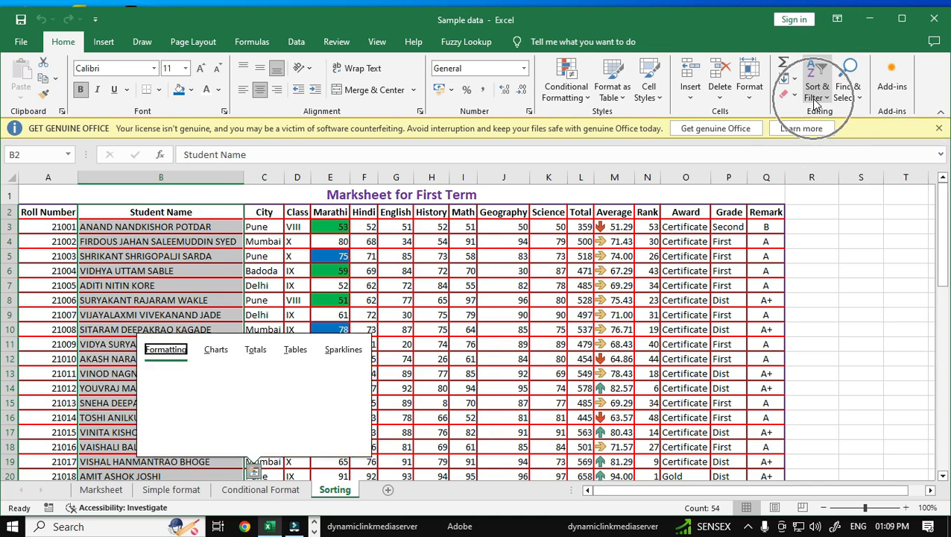
pyautogui.press('Escape')
pyautogui.click(817, 97)
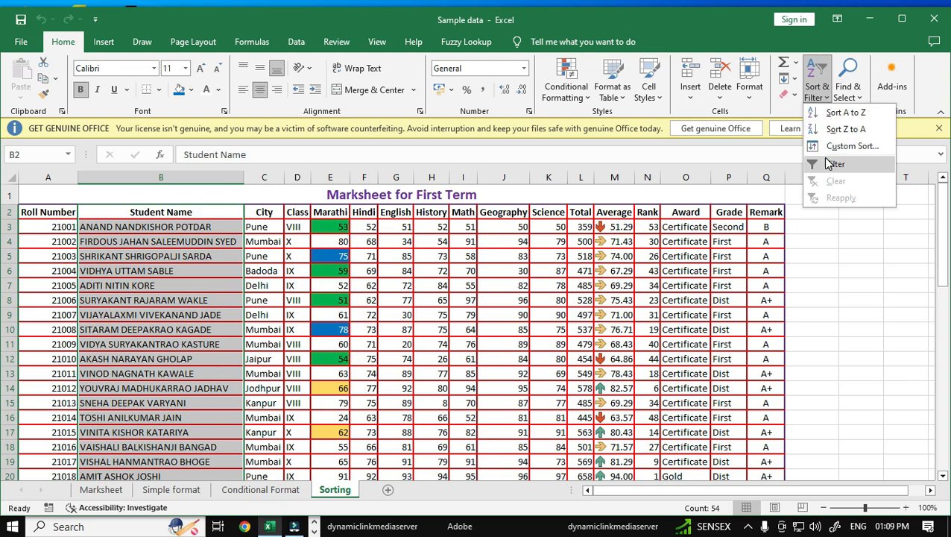
pyautogui.click(847, 117)
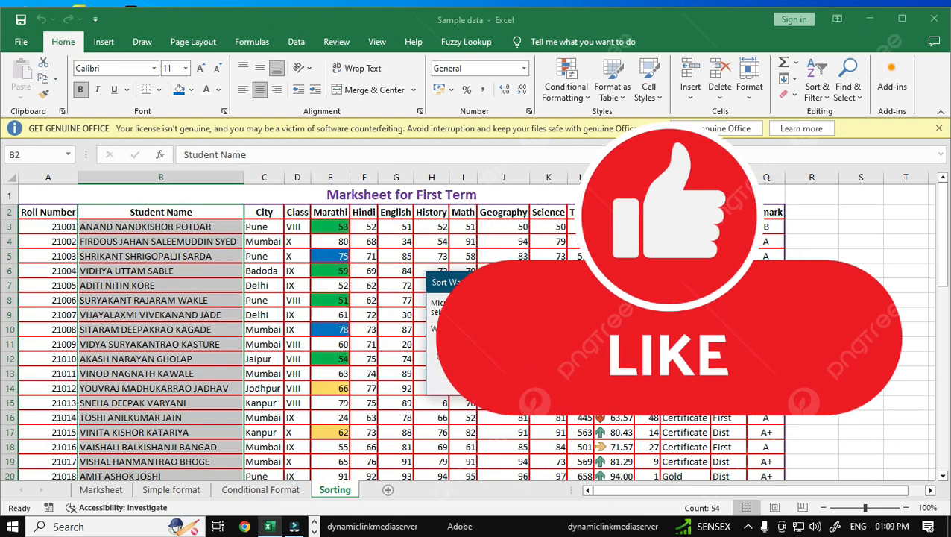
pyautogui.click(442, 357)
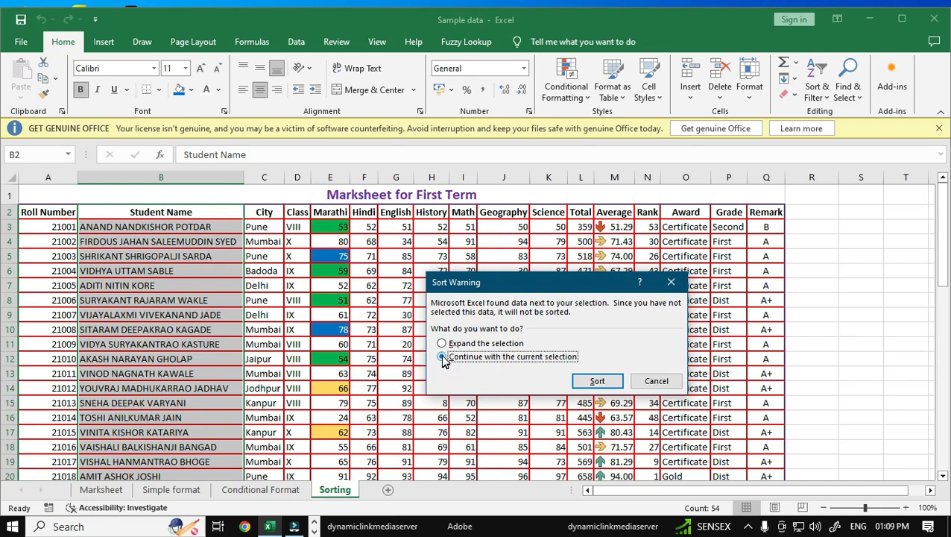
pyautogui.click(443, 344)
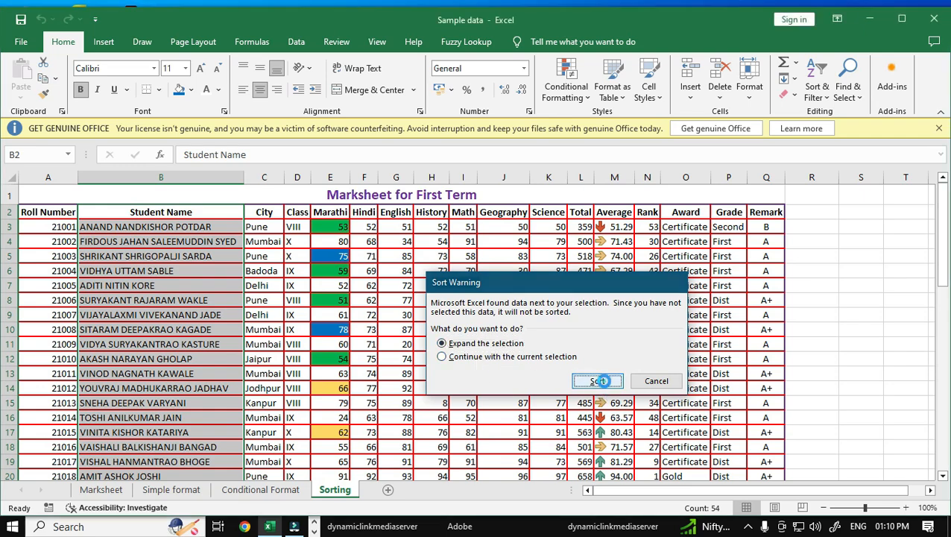
pyautogui.click(601, 381)
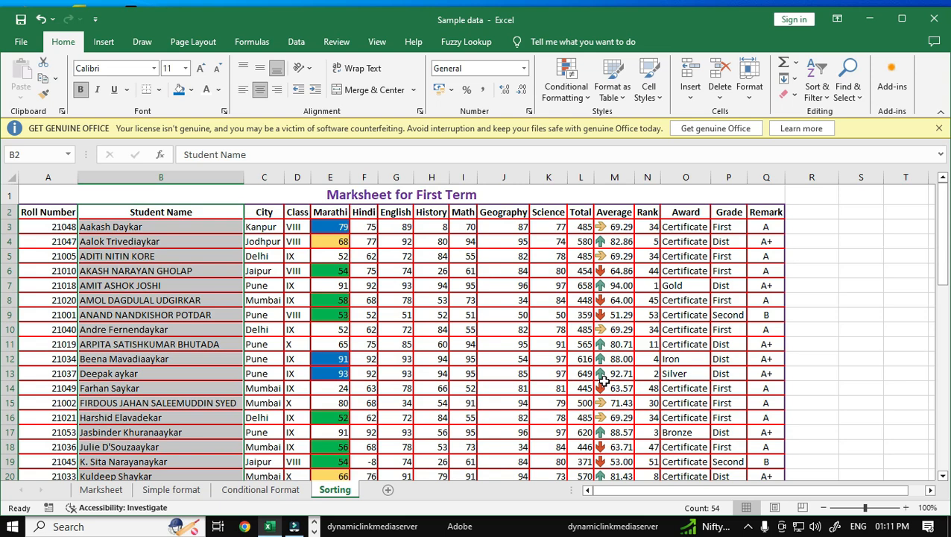
# - Sort the marksheet by the Roll Number column from smallest to largest, expanding the selection to the adjacent columns
pyautogui.click(53, 231)
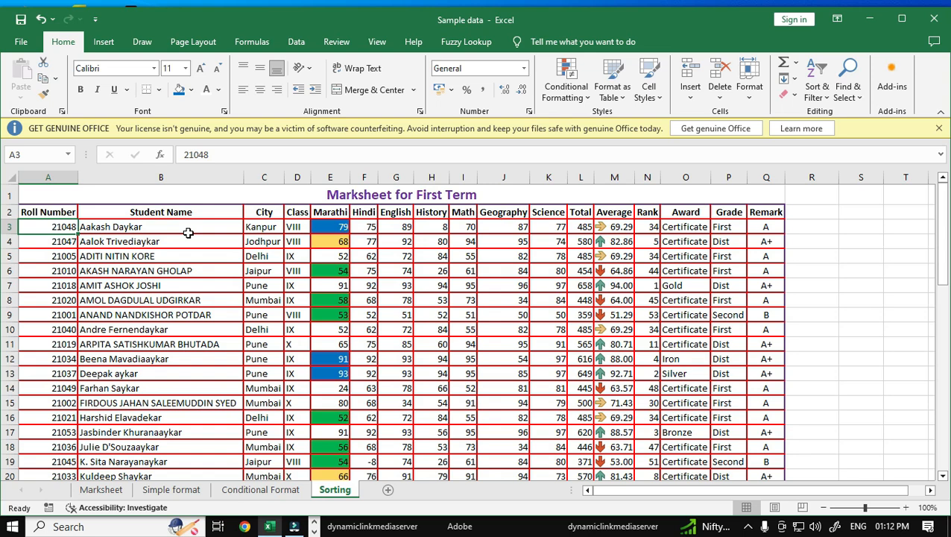
pyautogui.click(137, 209)
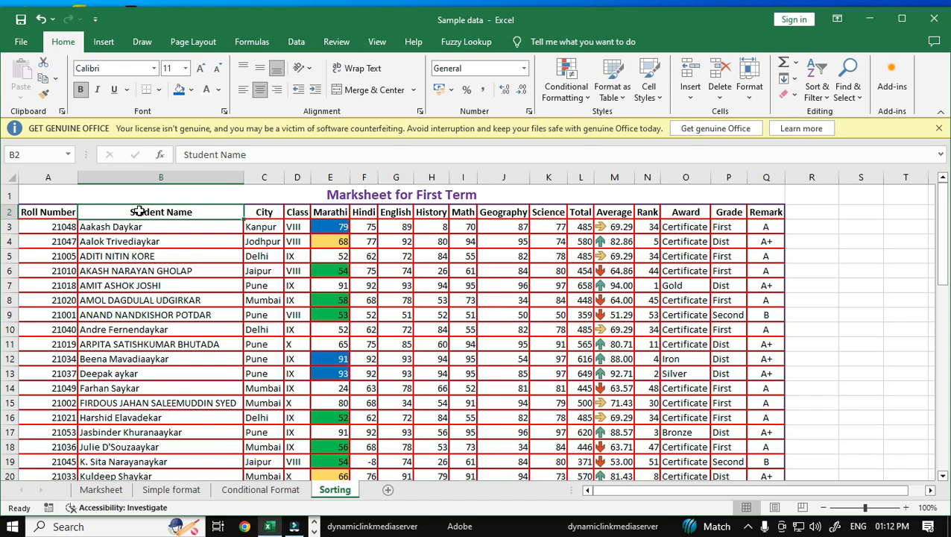
pyautogui.click(47, 211)
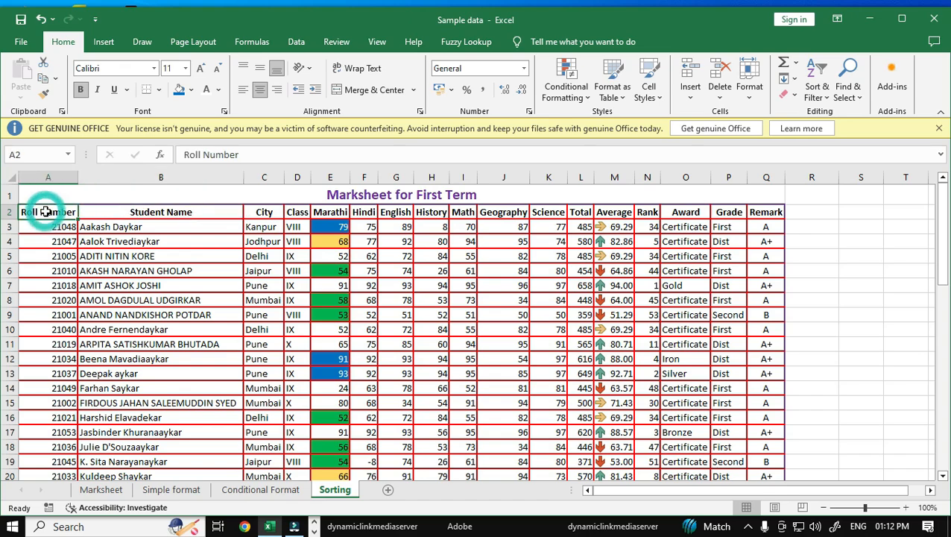
pyautogui.hotkey('ctrl', 'shift', 'Down')
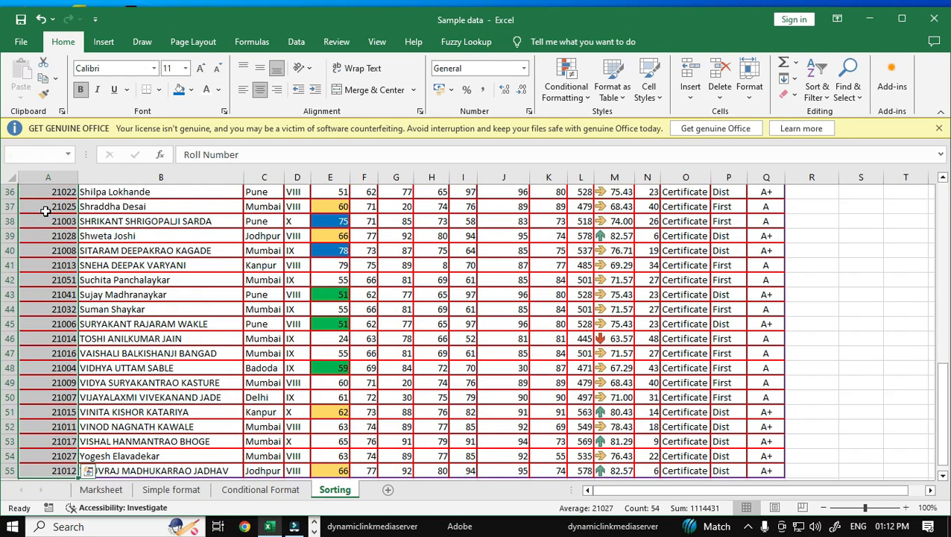
pyautogui.click(818, 103)
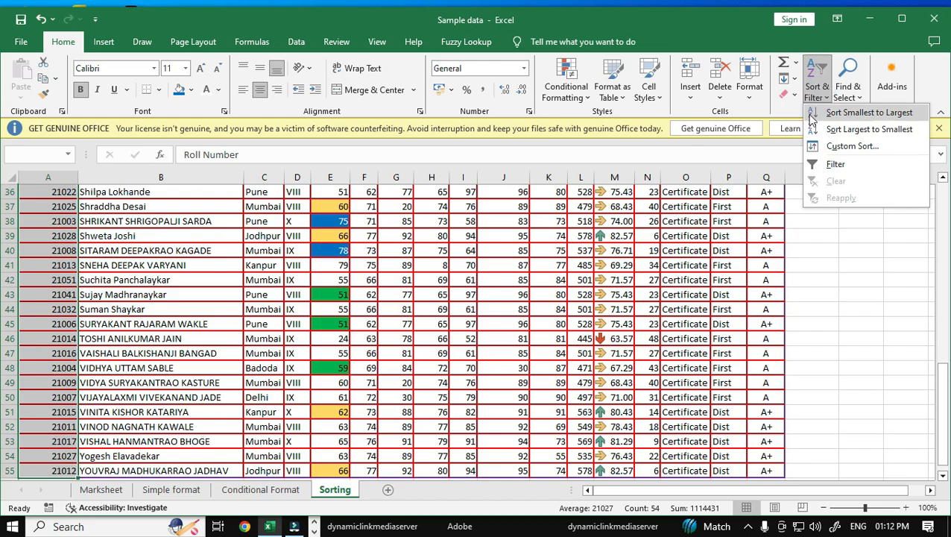
pyautogui.click(831, 111)
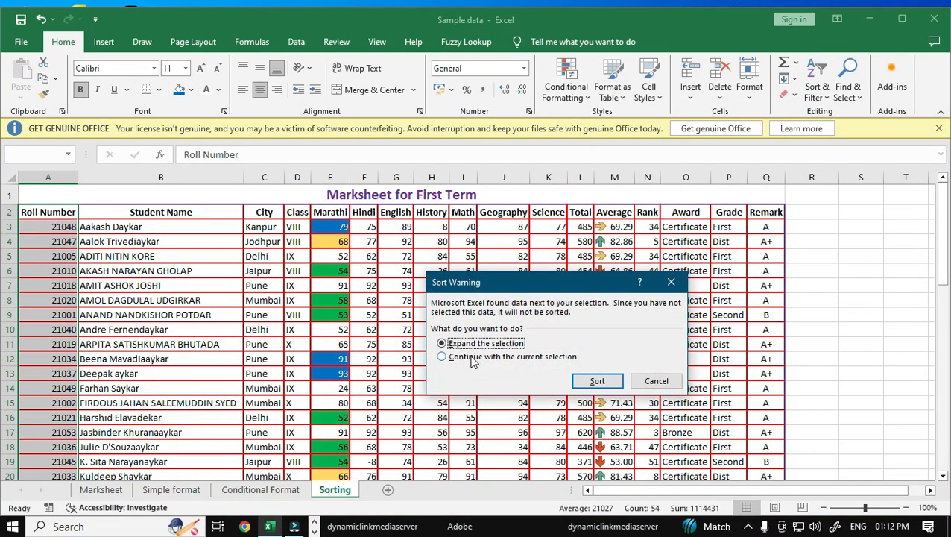
pyautogui.click(598, 381)
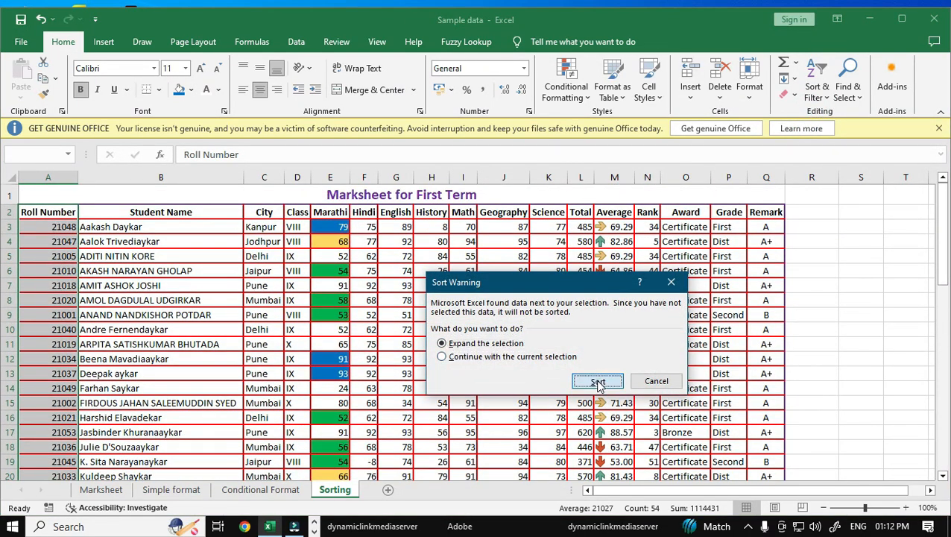
pyautogui.click(60, 225)
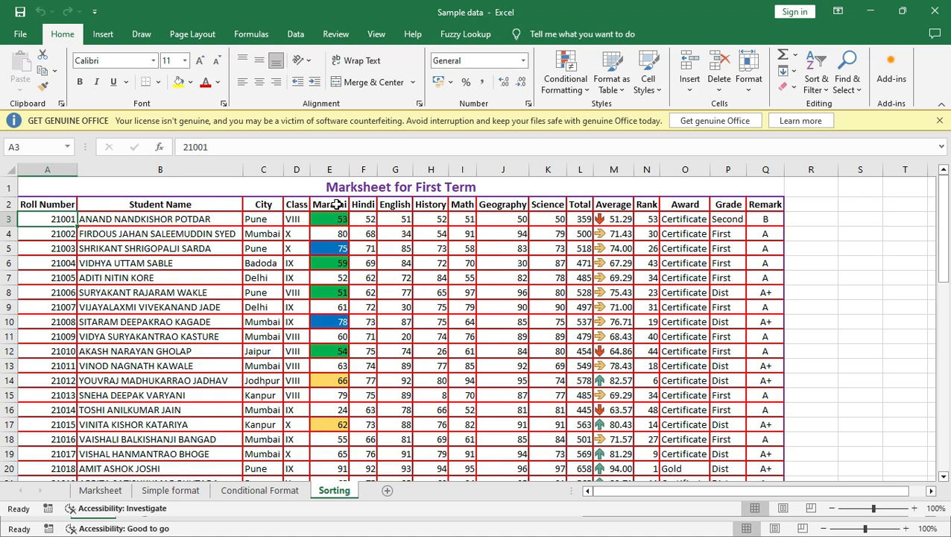
# - Apply a custom sort to the whole marksheet table from its header row down, by Class on cell values from A to Z
pyautogui.click(296, 204)
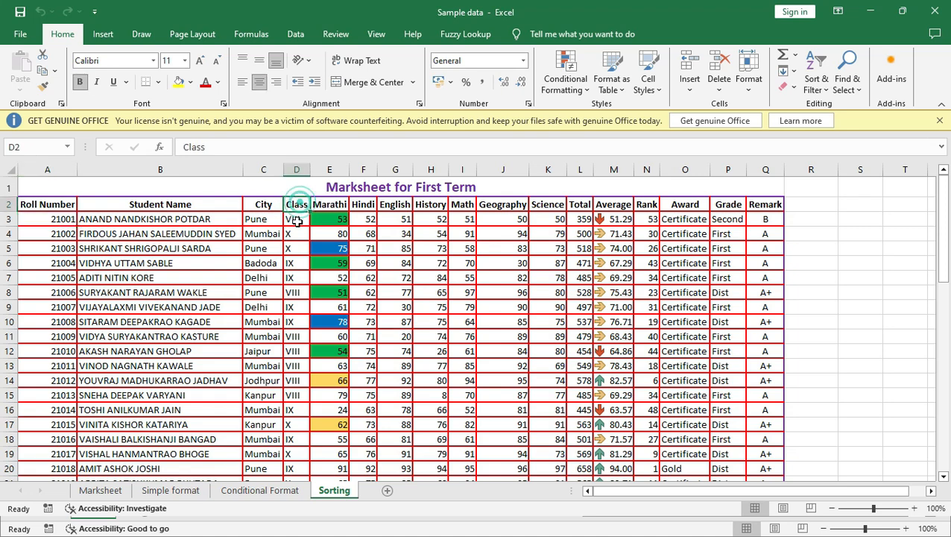
pyautogui.click(296, 219)
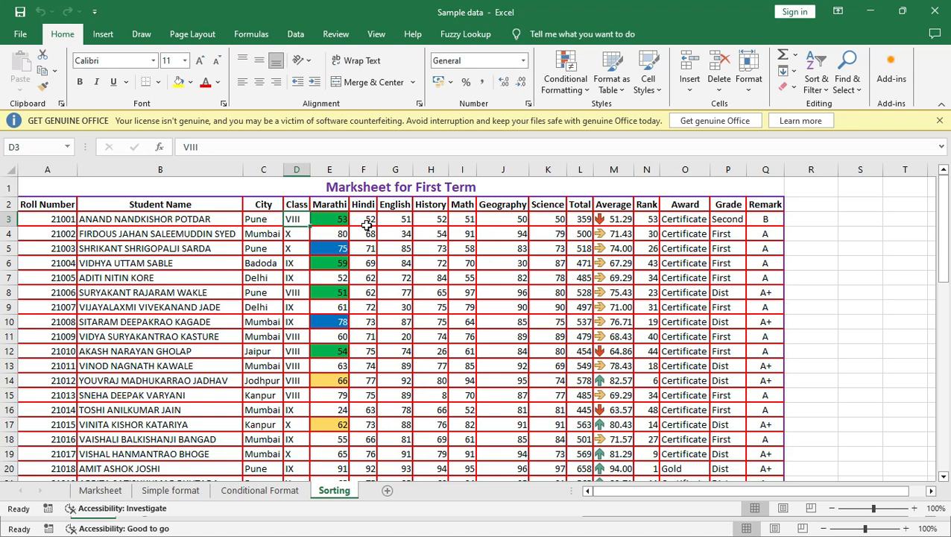
pyautogui.click(32, 198)
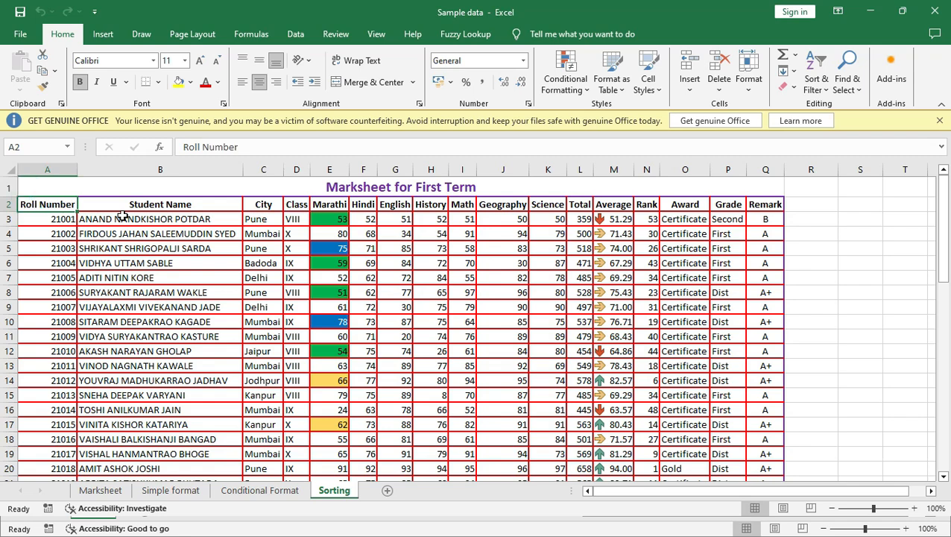
pyautogui.hotkey('ctrl', 'shift', 'Right')
pyautogui.hotkey('ctrl', 'shift', 'Down')
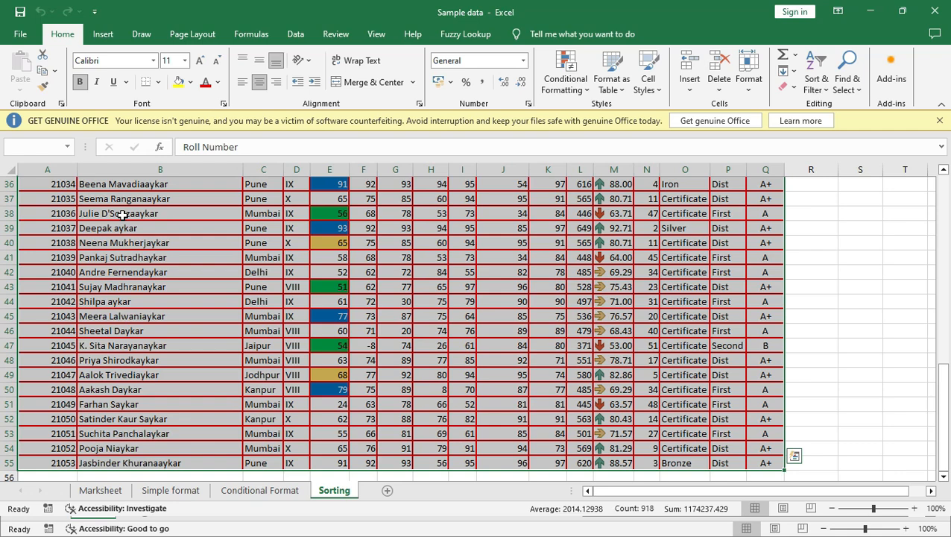
pyautogui.scroll(12, 122, 214)
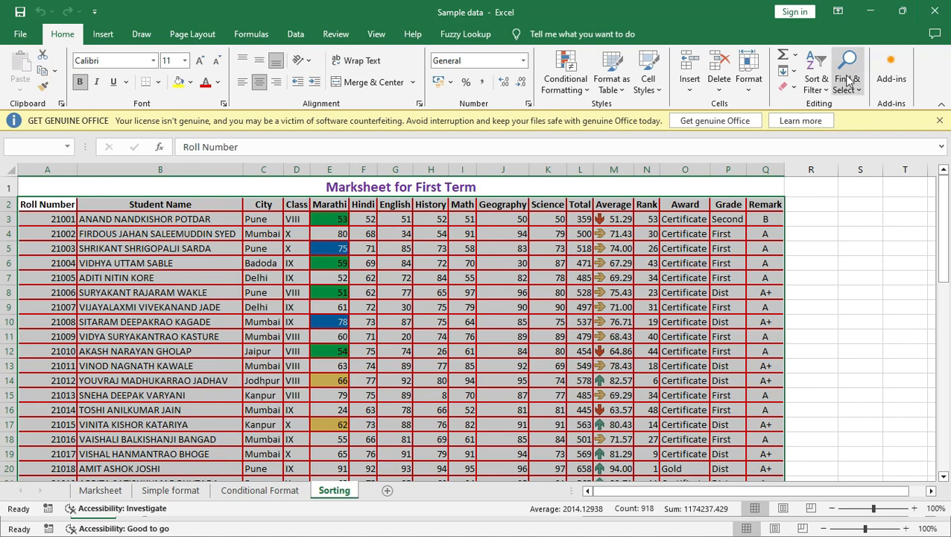
pyautogui.click(816, 88)
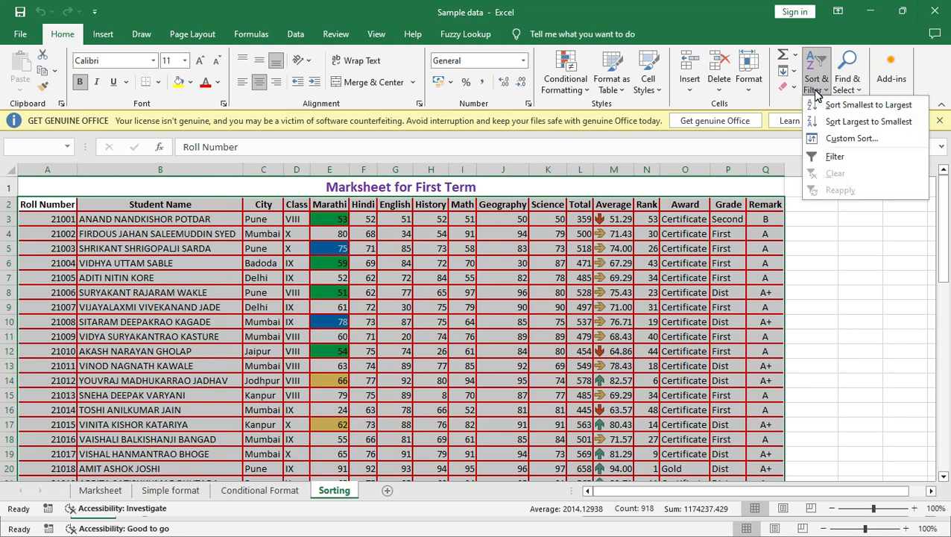
pyautogui.click(838, 137)
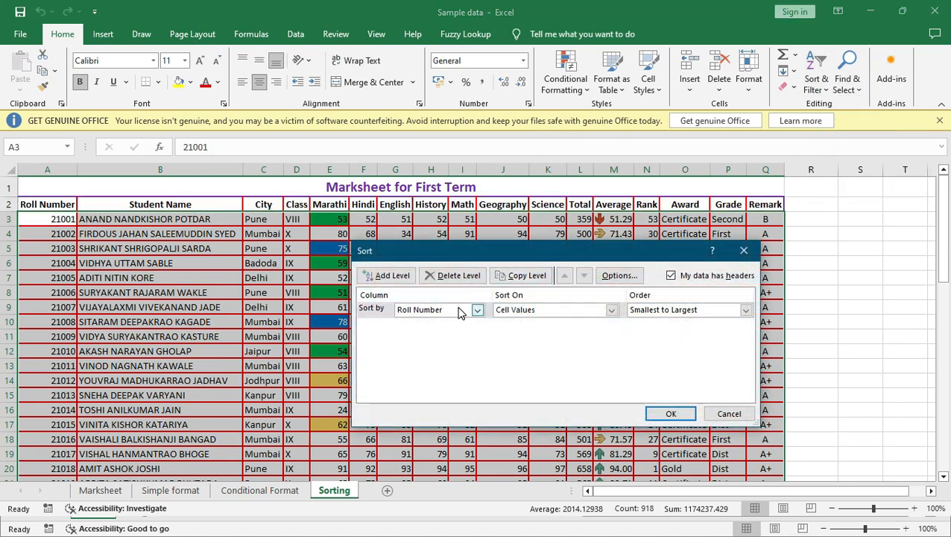
pyautogui.click(477, 310)
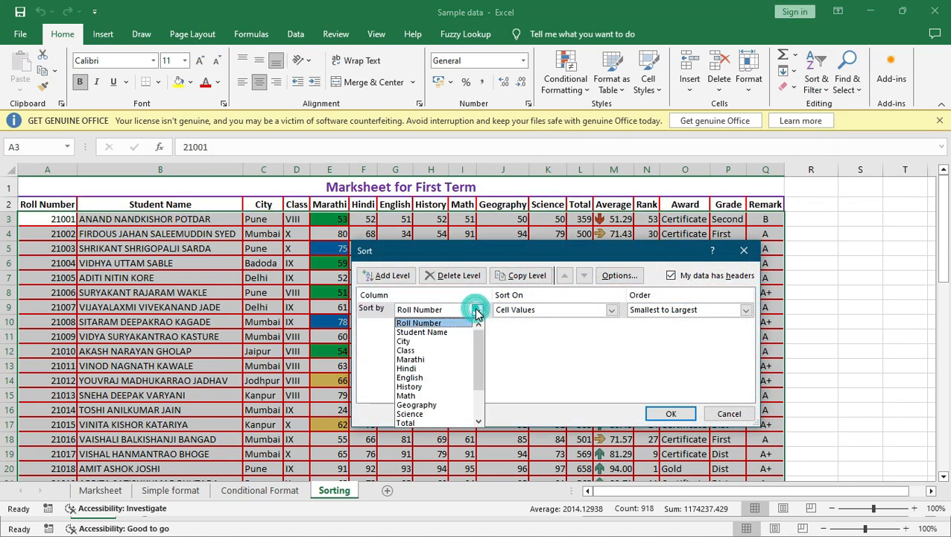
pyautogui.click(422, 350)
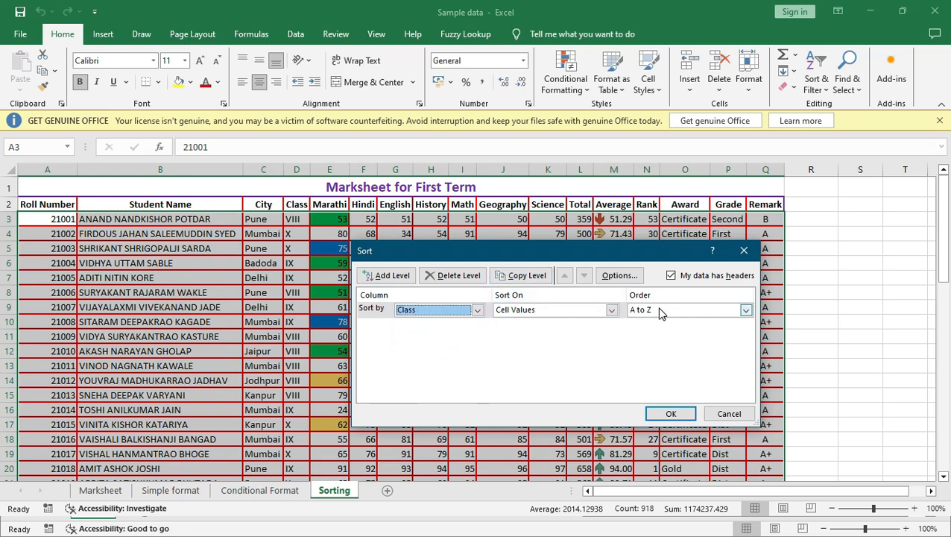
pyautogui.click(670, 414)
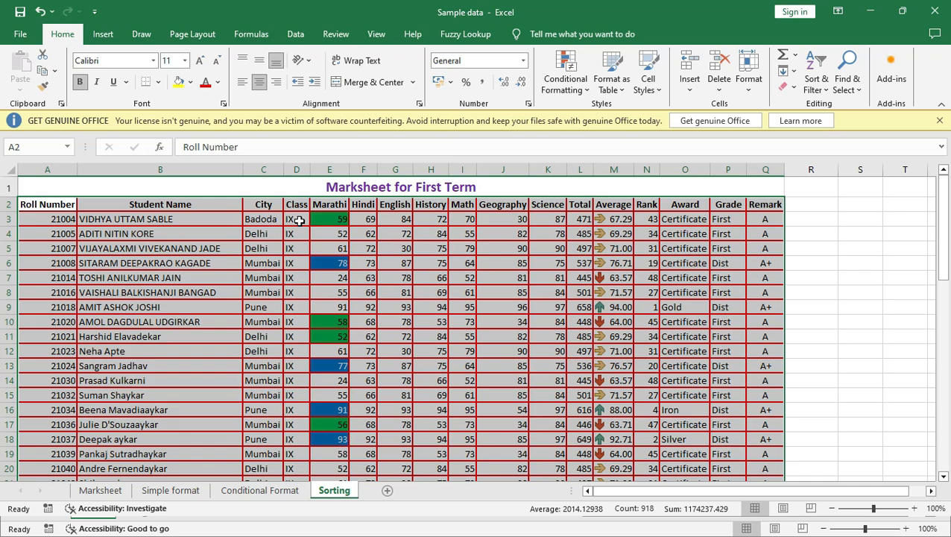
# - Reopen the custom sort for the marksheet and choose a custom list as the order of the Class level
pyautogui.scroll(-6, 298, 220)
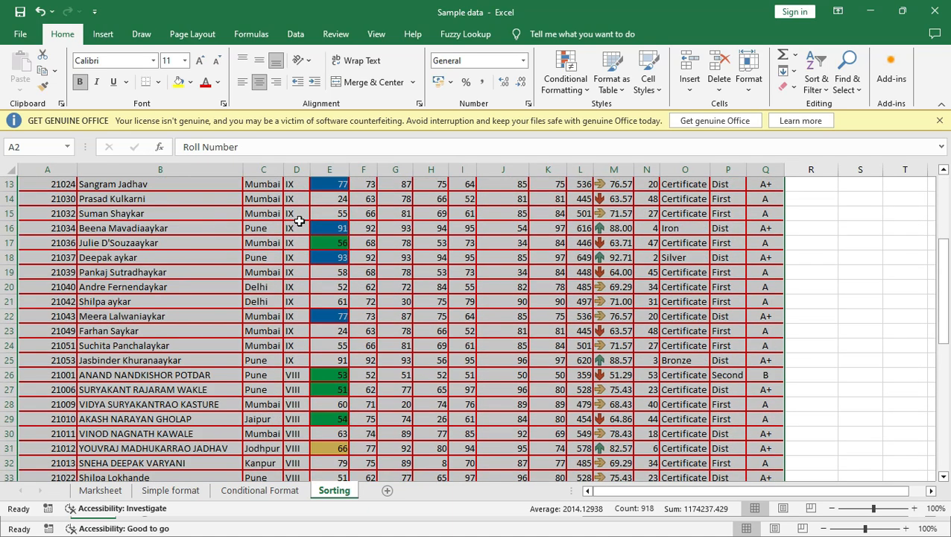
pyautogui.scroll(-8, 298, 221)
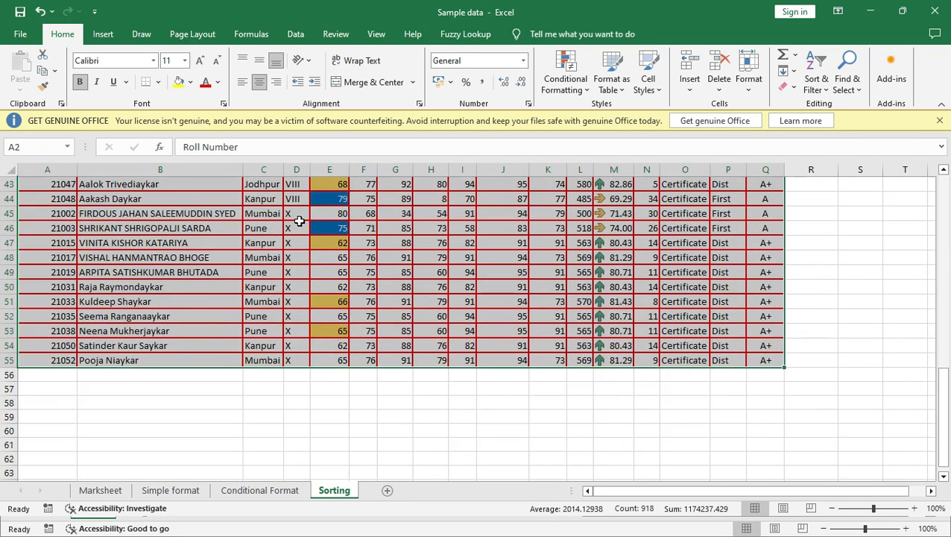
pyautogui.scroll(14, 299, 220)
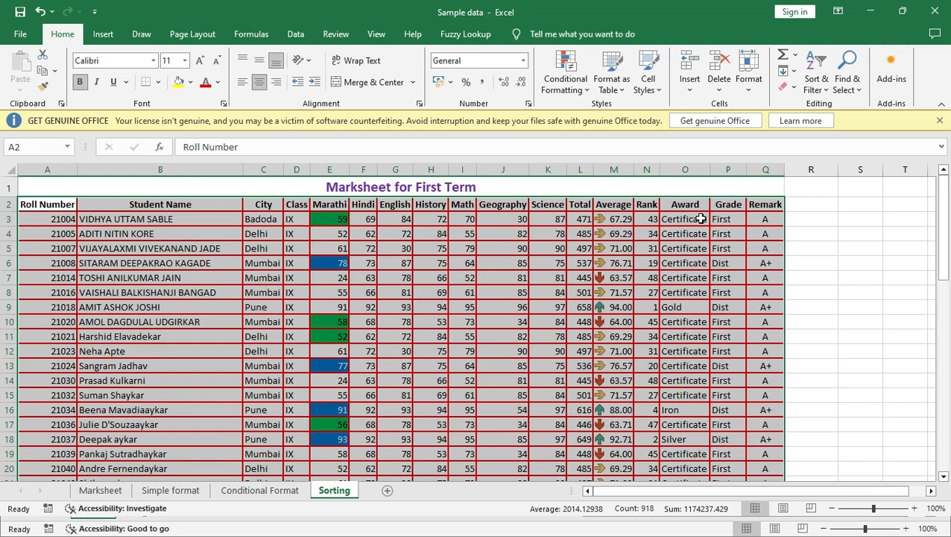
pyautogui.click(824, 83)
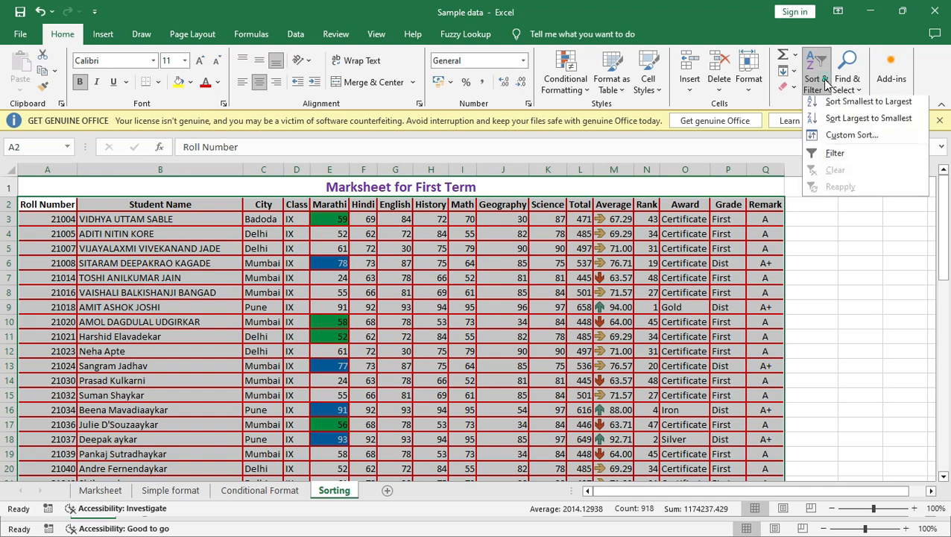
pyautogui.click(838, 139)
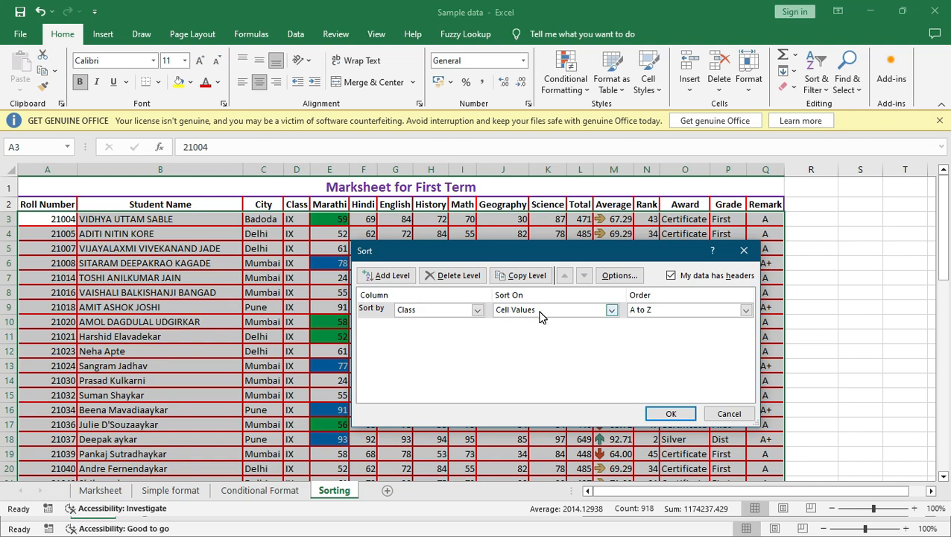
pyautogui.click(676, 310)
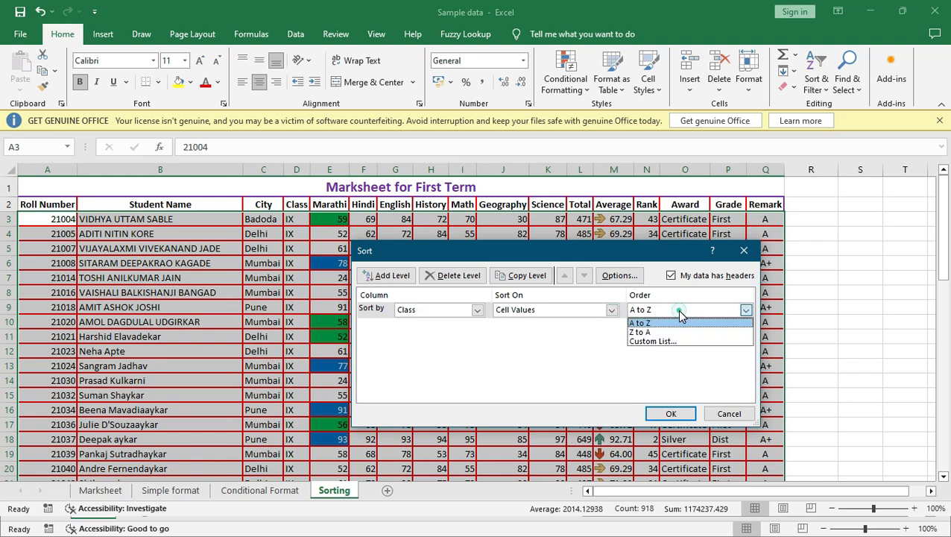
pyautogui.click(651, 344)
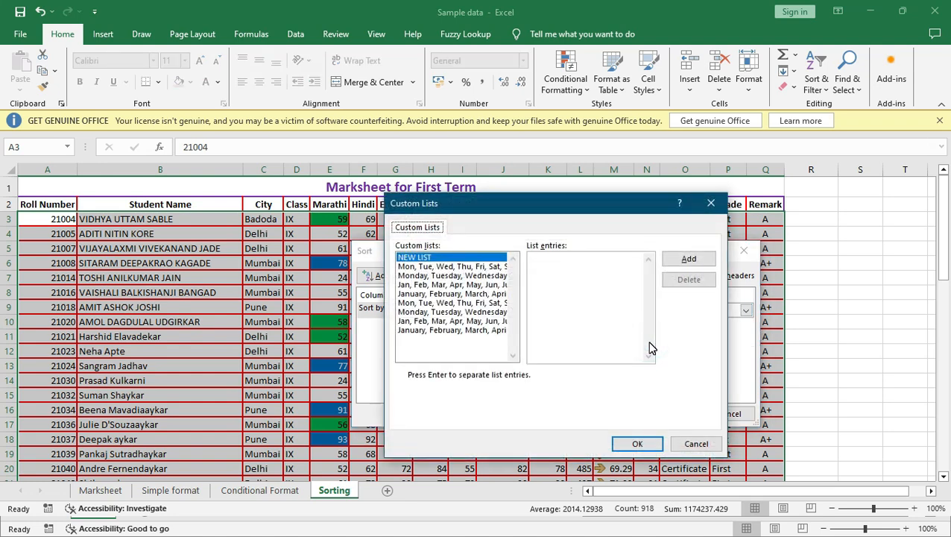
# - Add a custom list with the entries VIII, IX, X and sort the marksheet by Class in that order
pyautogui.click(582, 272)
pyautogui.click(568, 266)
pyautogui.write('VIII')
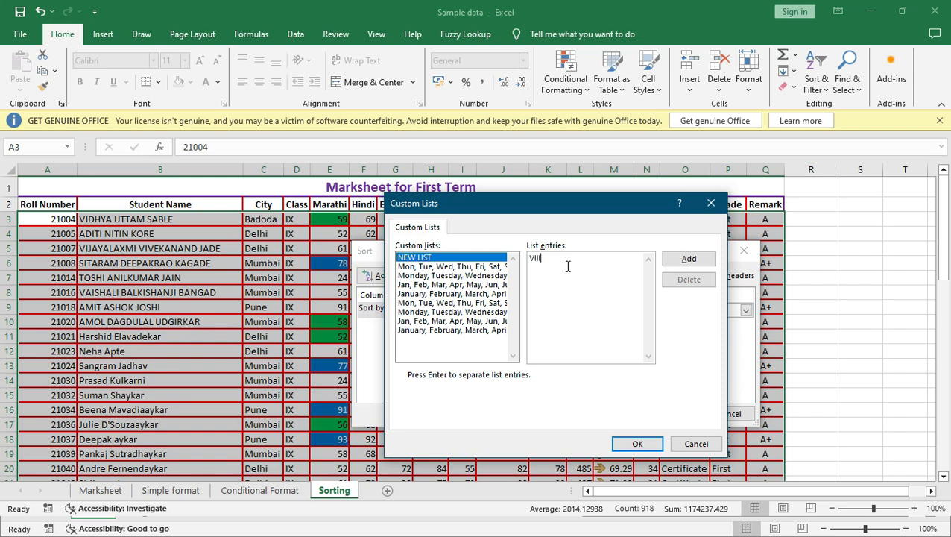
pyautogui.write(', IX, X')
pyautogui.click(693, 265)
pyautogui.click(692, 265)
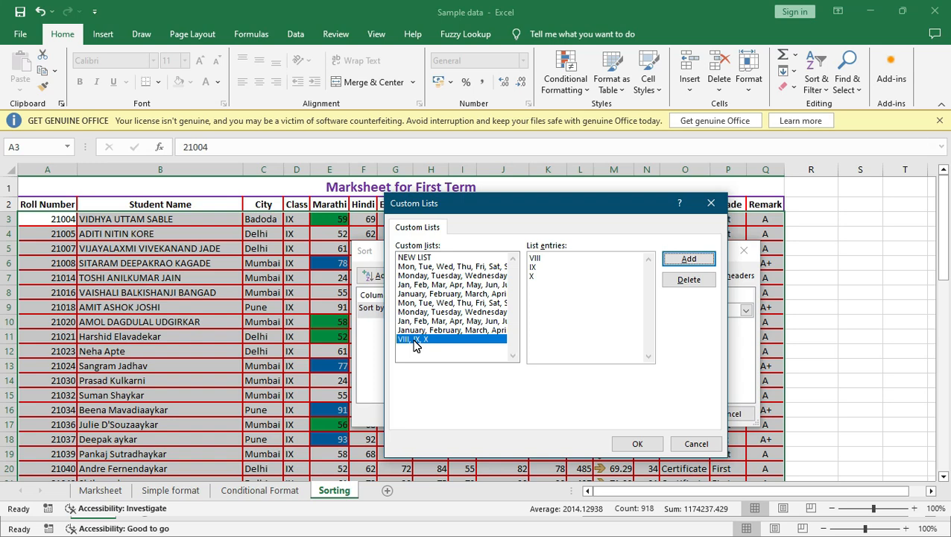
pyautogui.click(637, 444)
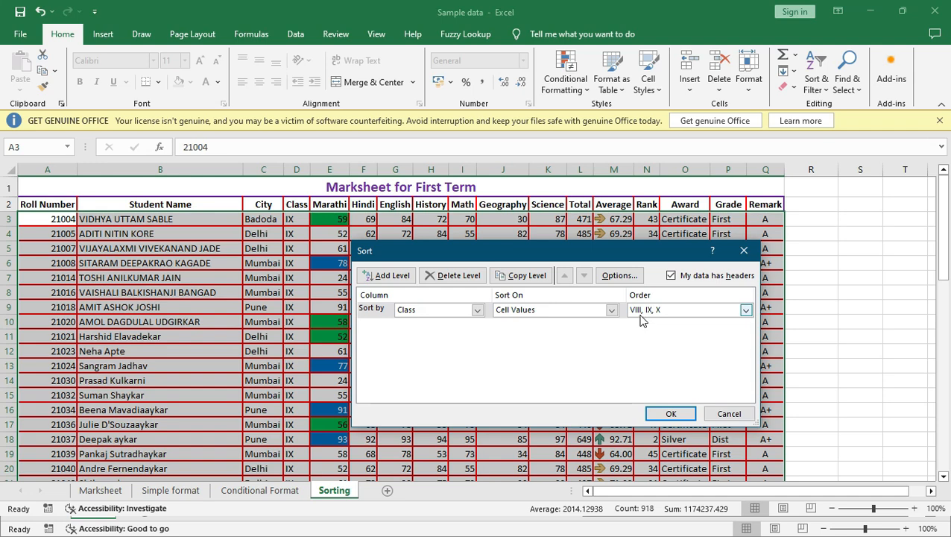
pyautogui.click(670, 414)
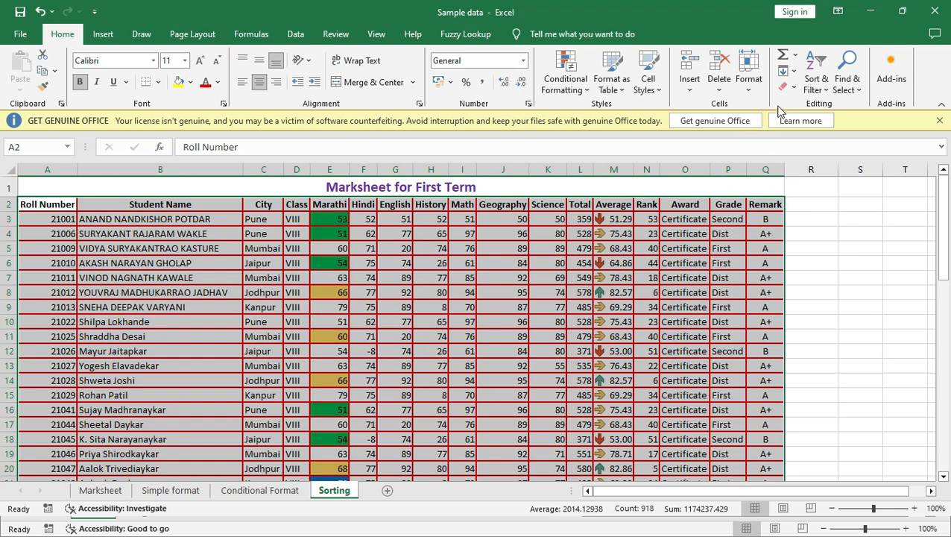
# - Add a second custom sort level by City on cell values from A to Z and apply the sort
pyautogui.click(815, 91)
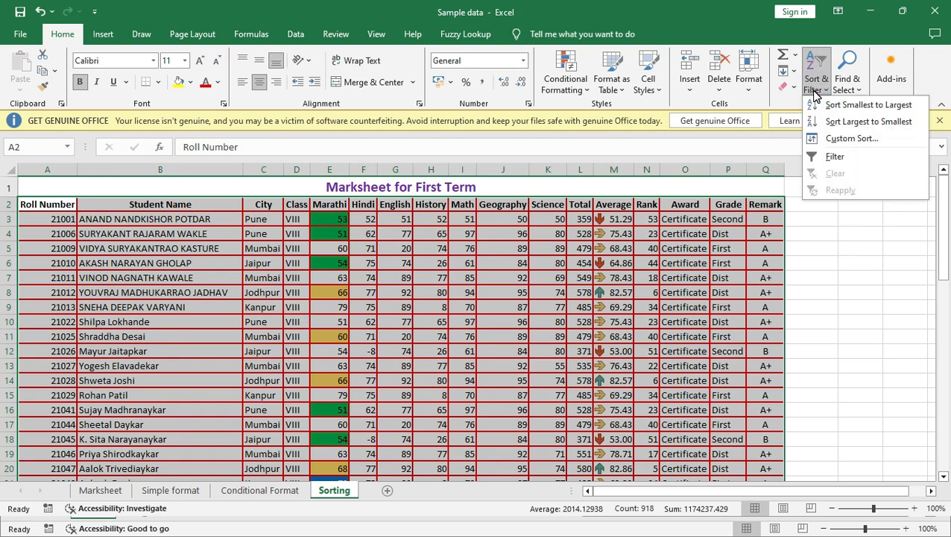
pyautogui.click(850, 139)
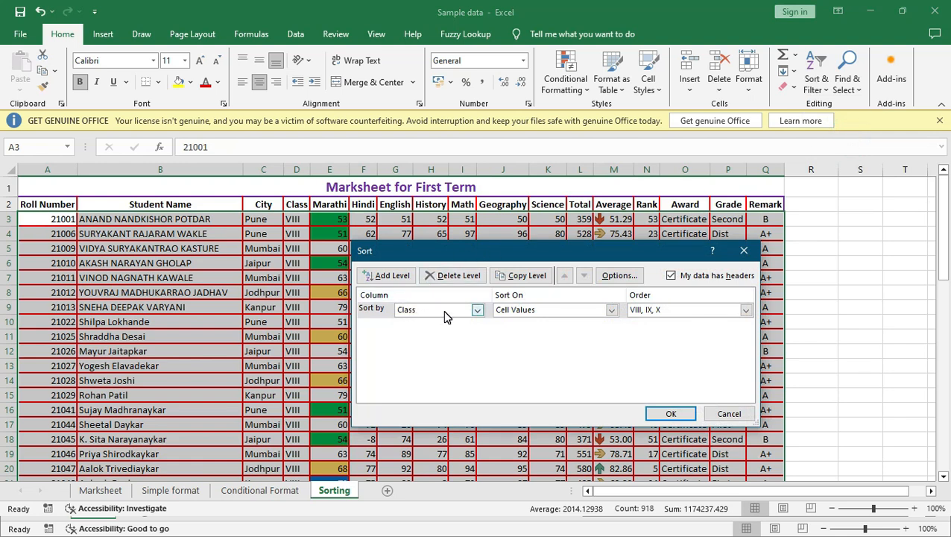
pyautogui.click(393, 277)
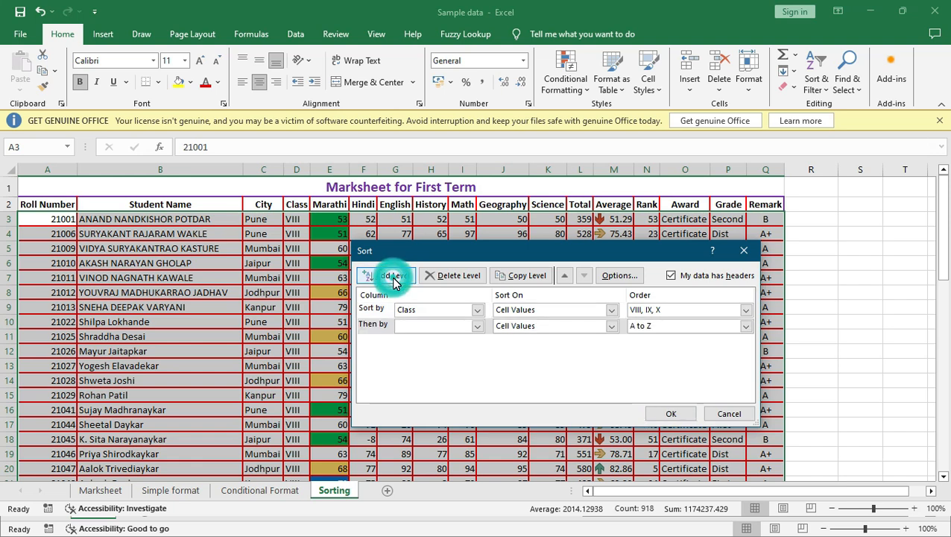
pyautogui.click(477, 326)
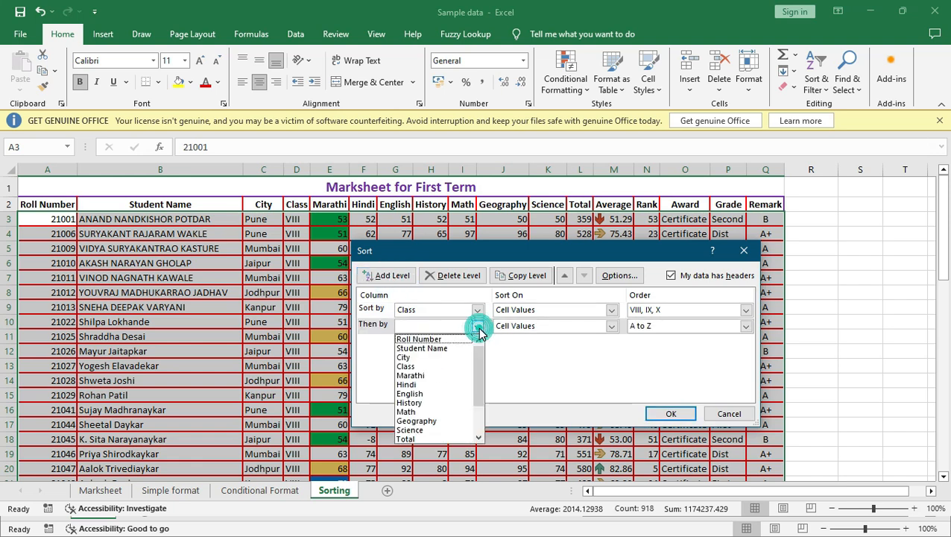
pyautogui.click(420, 357)
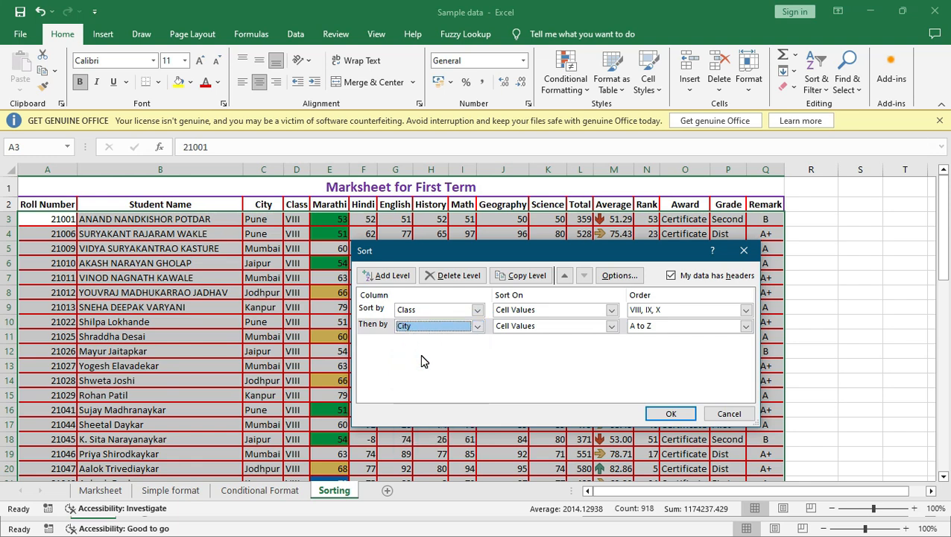
pyautogui.click(675, 326)
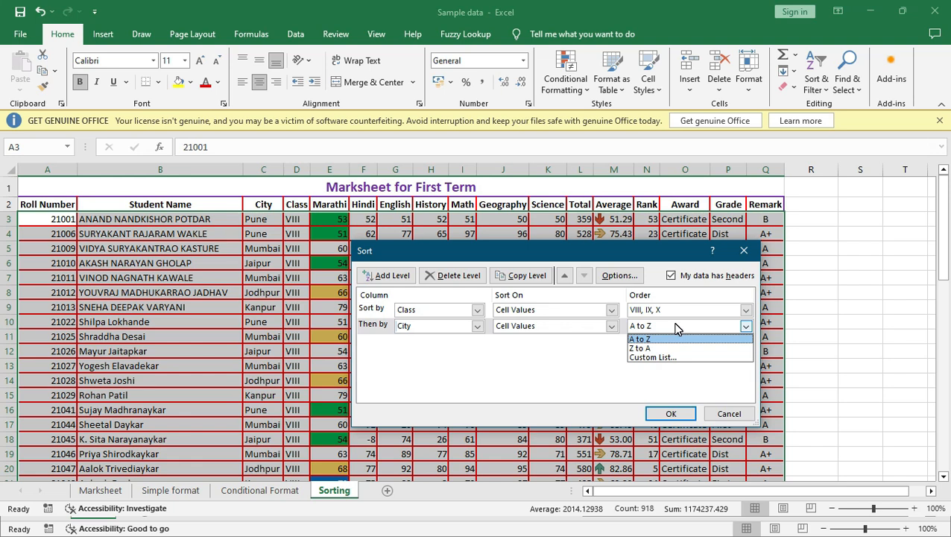
pyautogui.click(676, 327)
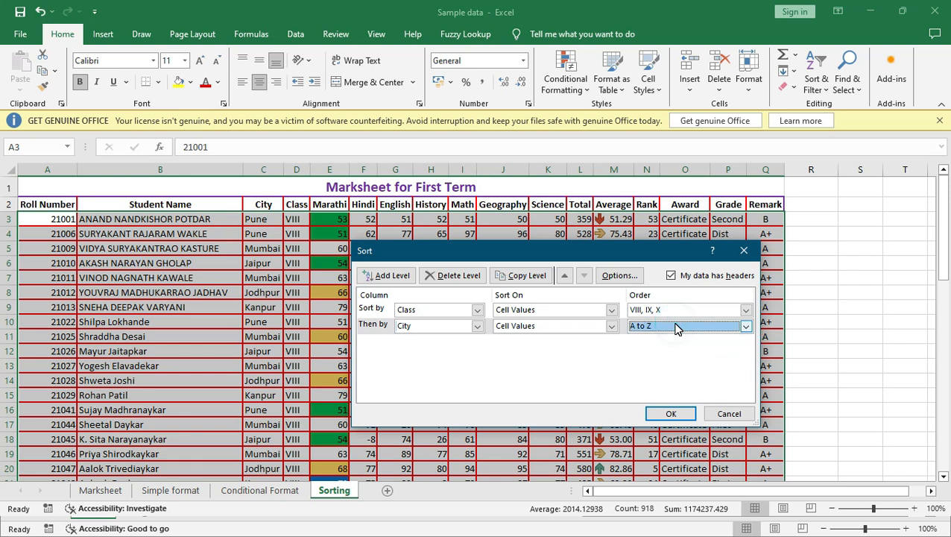
pyautogui.click(676, 327)
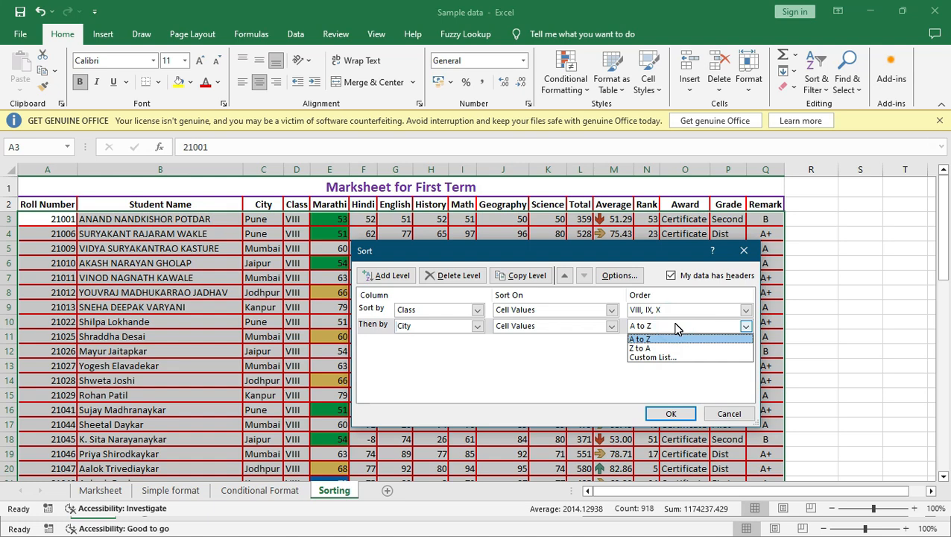
pyautogui.click(677, 329)
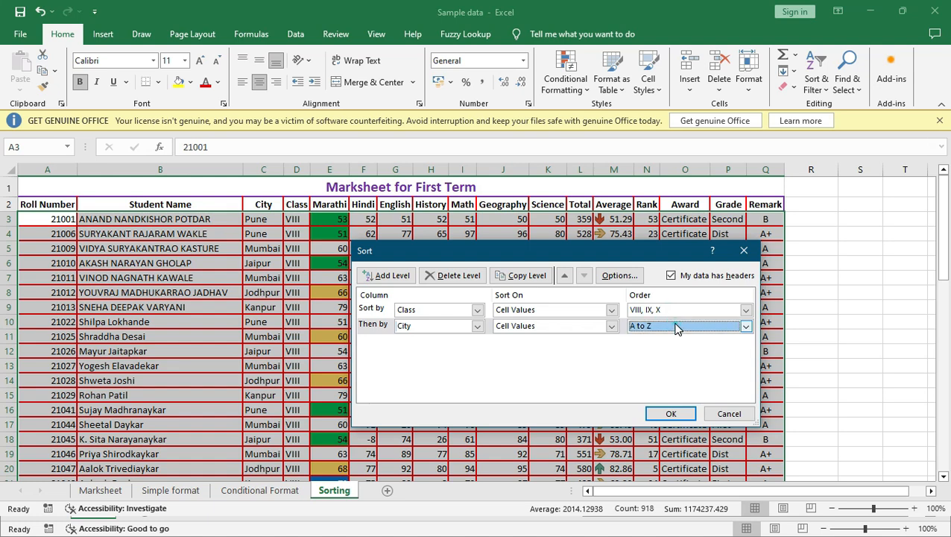
pyautogui.click(670, 414)
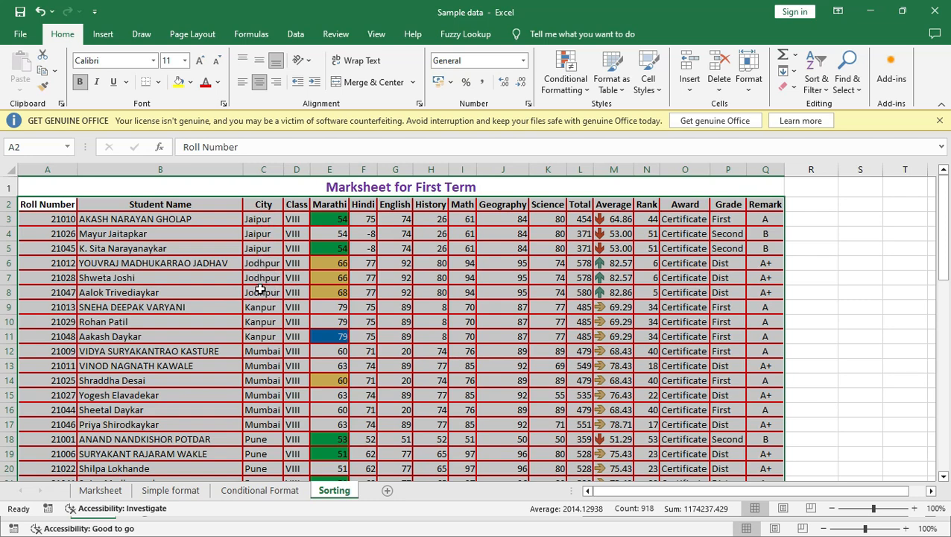
# - Examine the City order within each class down the marksheet, and the fill colours of the cells in the Marathi column
pyautogui.scroll(-2, 275, 432)
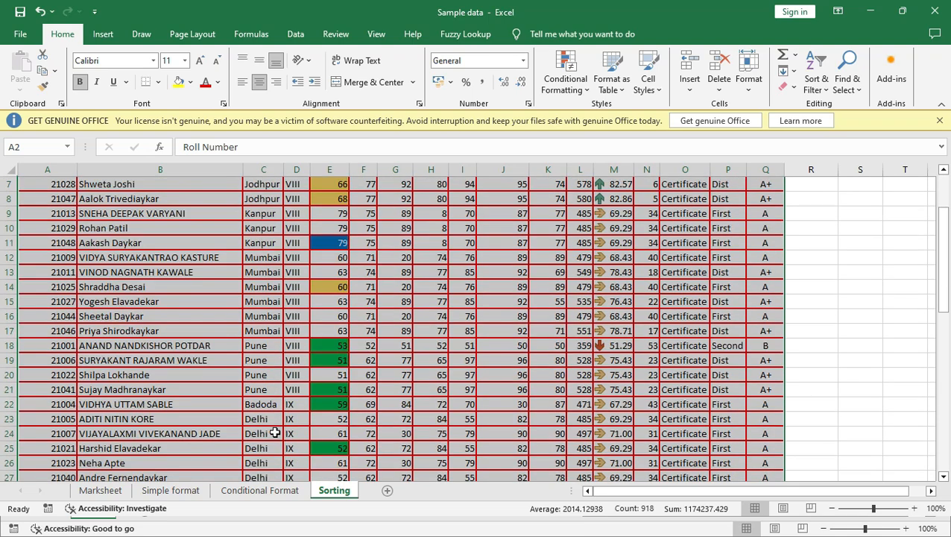
pyautogui.scroll(-1, 278, 428)
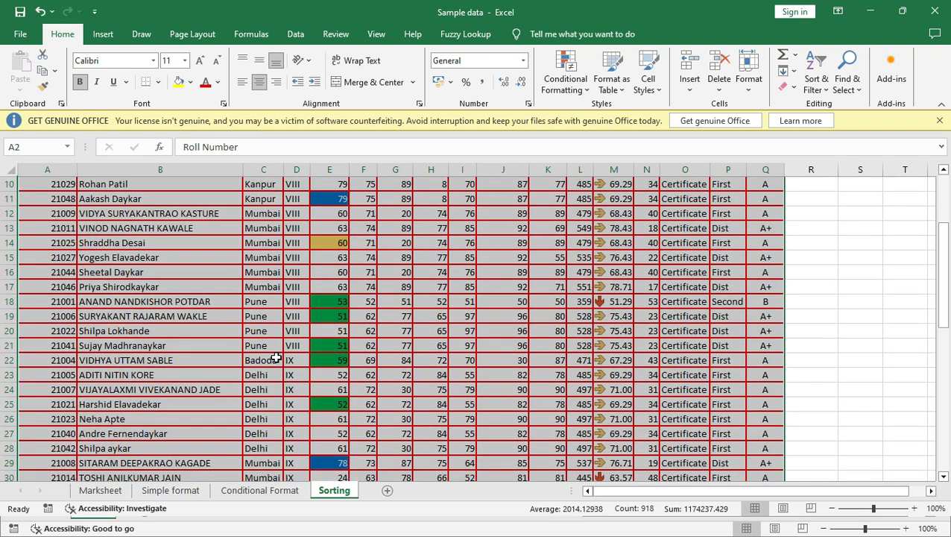
pyautogui.scroll(-6, 275, 359)
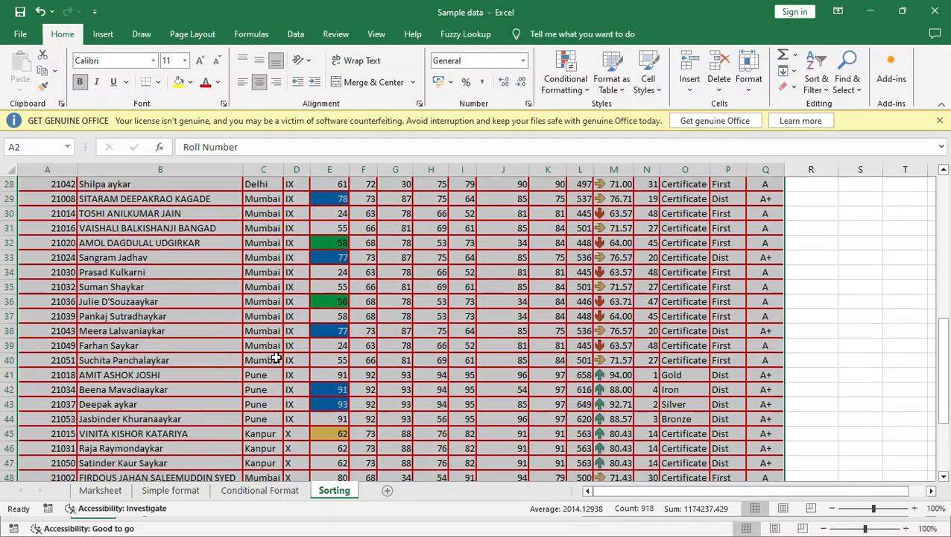
pyautogui.scroll(-2, 276, 359)
pyautogui.scroll(11, 276, 358)
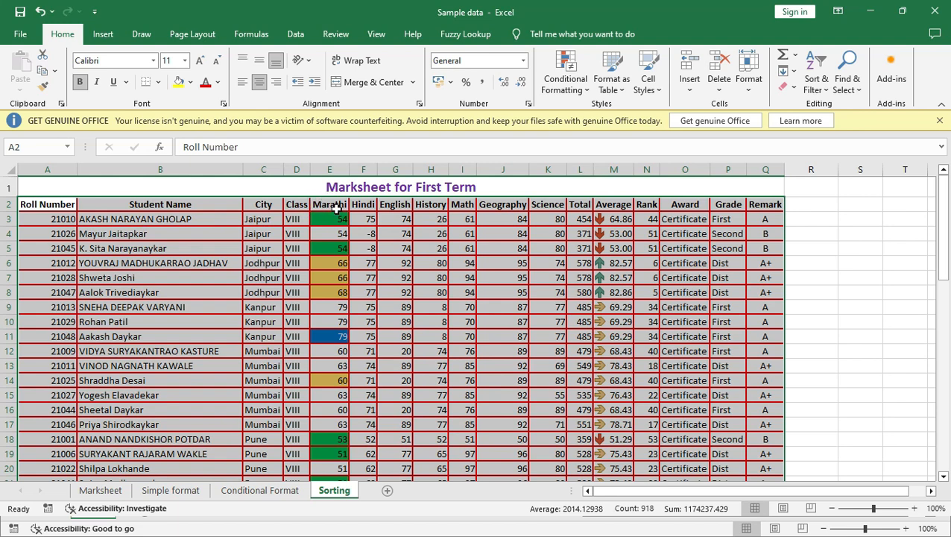
pyautogui.click(337, 208)
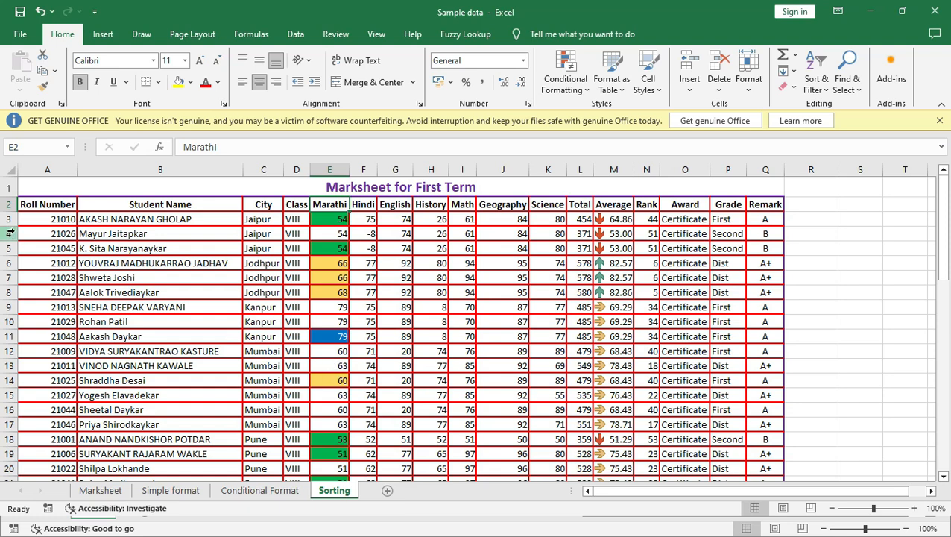
pyautogui.click(44, 208)
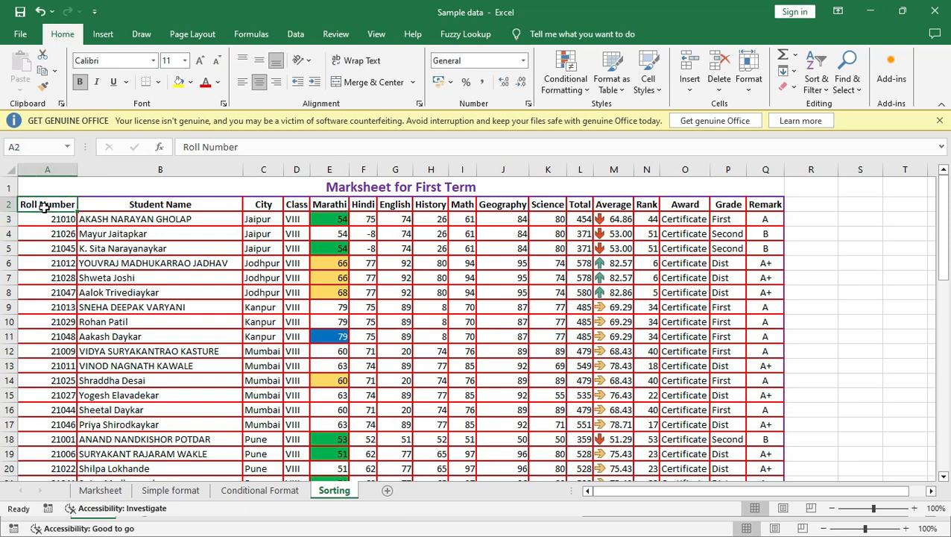
pyautogui.click(342, 219)
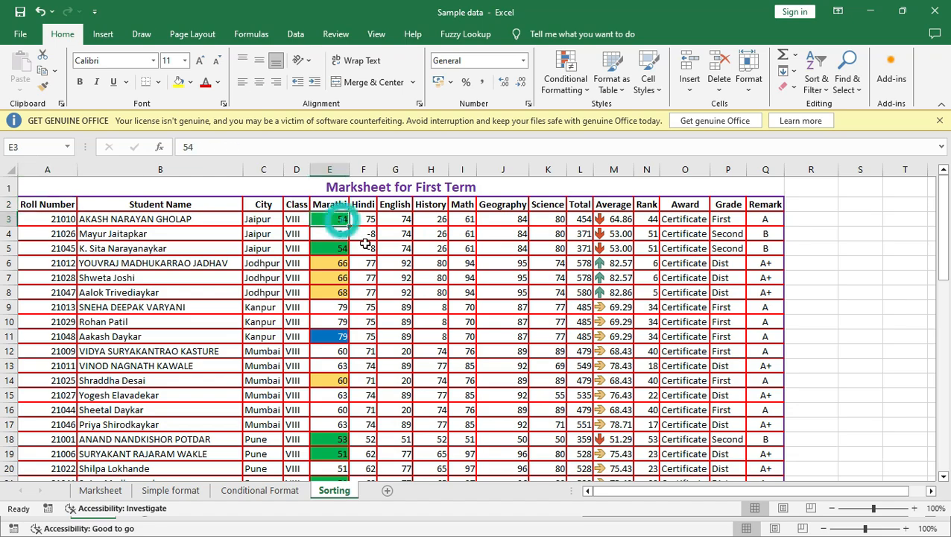
pyautogui.scroll(-1, 360, 244)
pyautogui.scroll(-7, 359, 245)
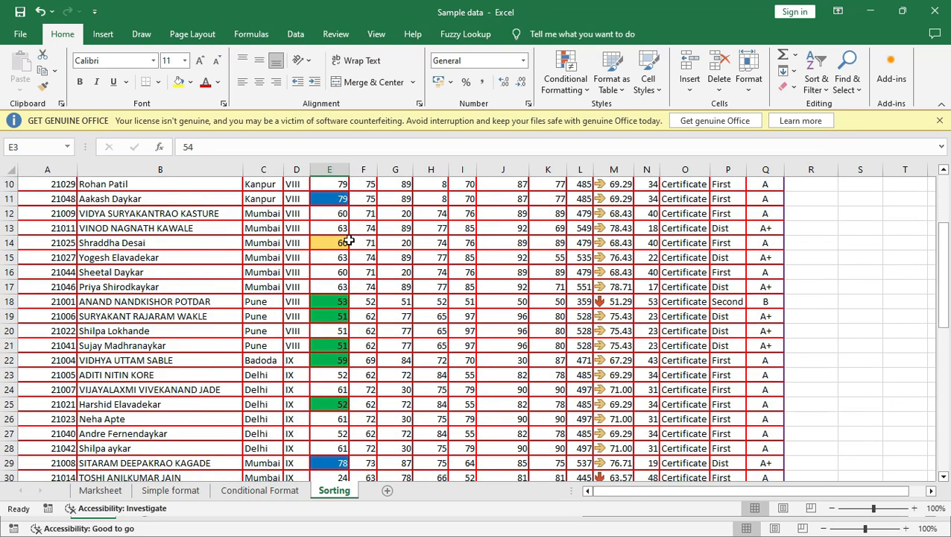
pyautogui.scroll(-3, 349, 240)
pyautogui.scroll(11, 348, 241)
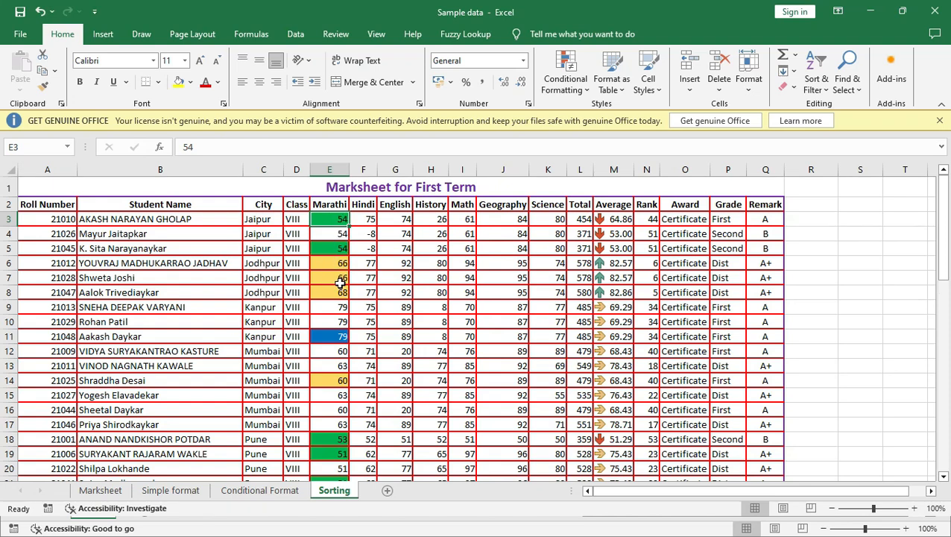
# - Open the custom sort for the whole marksheet including its header row and delete the City level
pyautogui.click(60, 204)
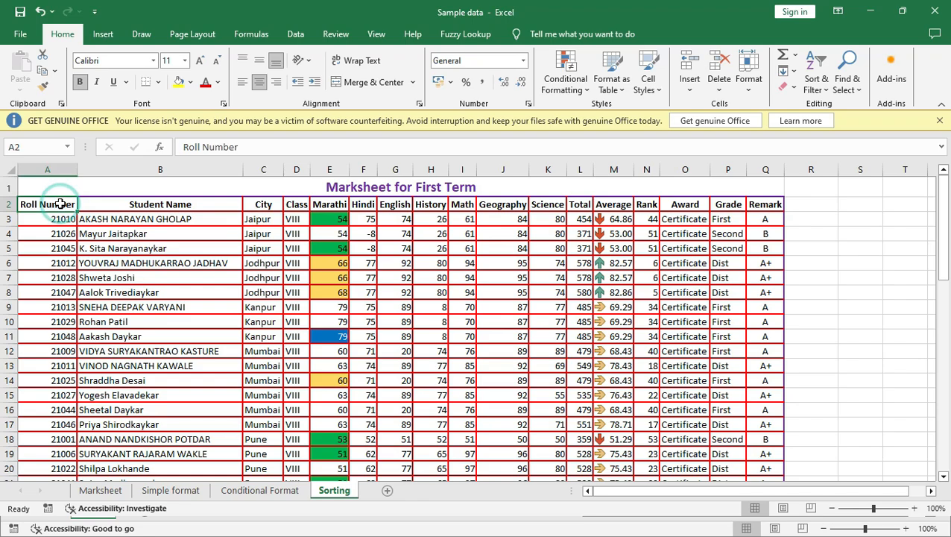
pyautogui.hotkey('ctrl', 'shift', 'Right')
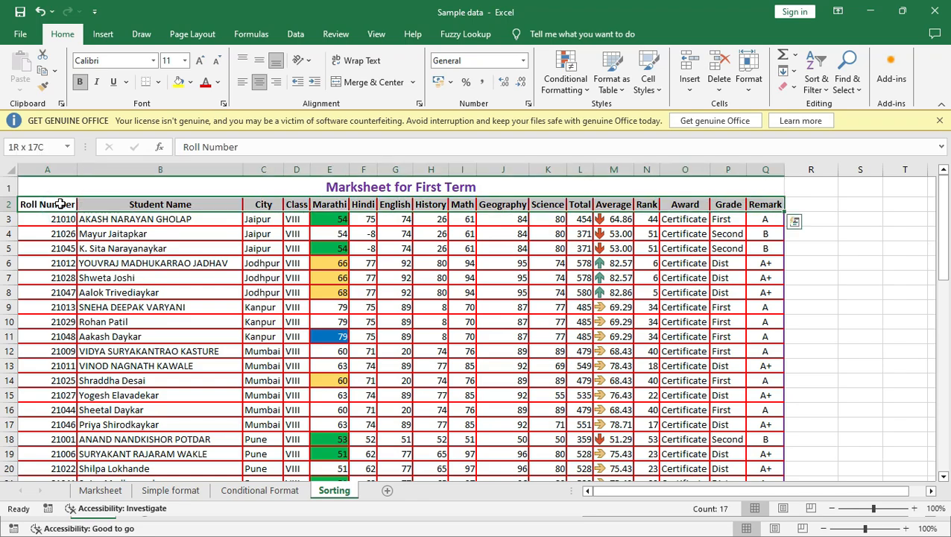
pyautogui.hotkey('ctrl', 'shift', 'Down')
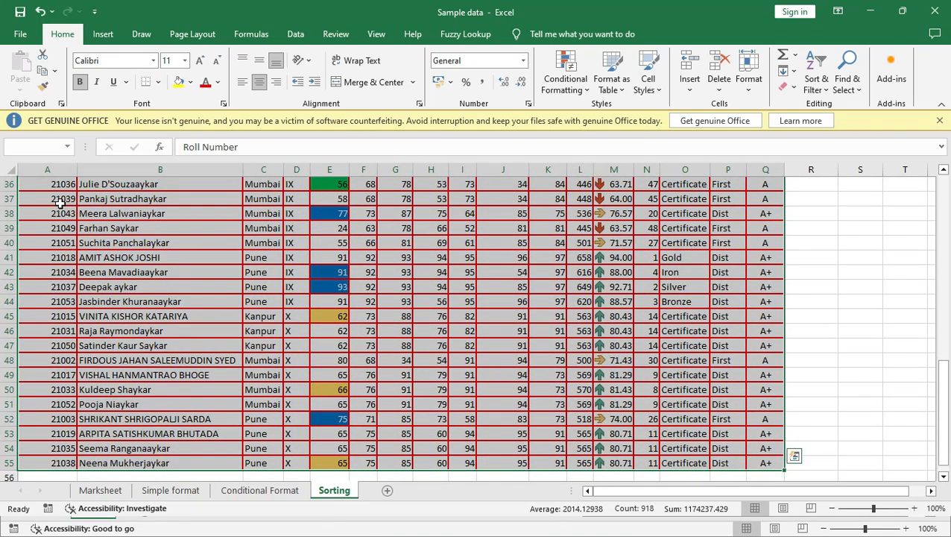
pyautogui.scroll(12, 60, 202)
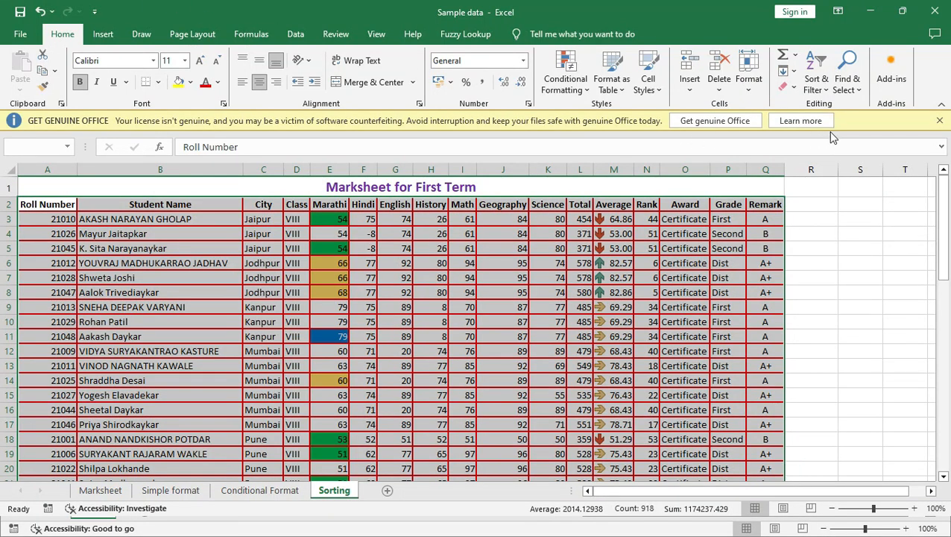
pyautogui.click(829, 88)
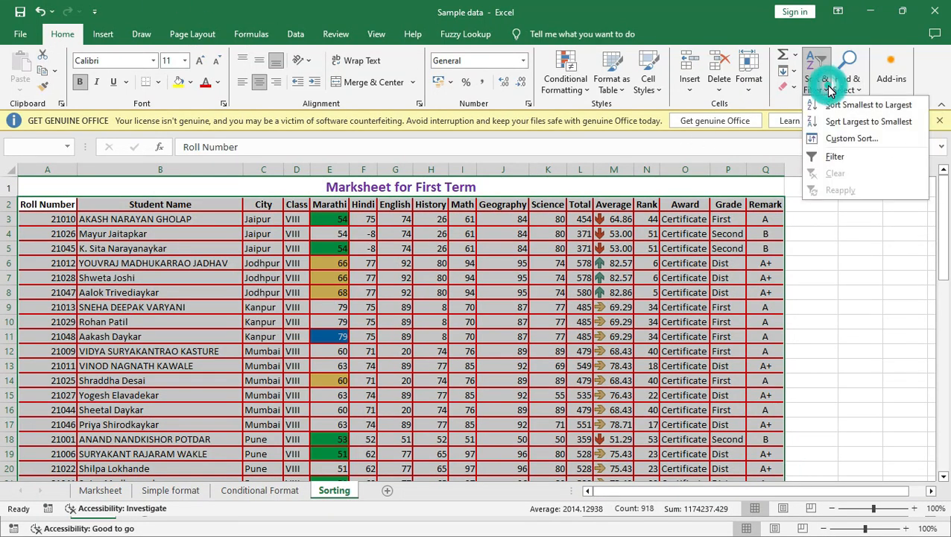
pyautogui.click(843, 140)
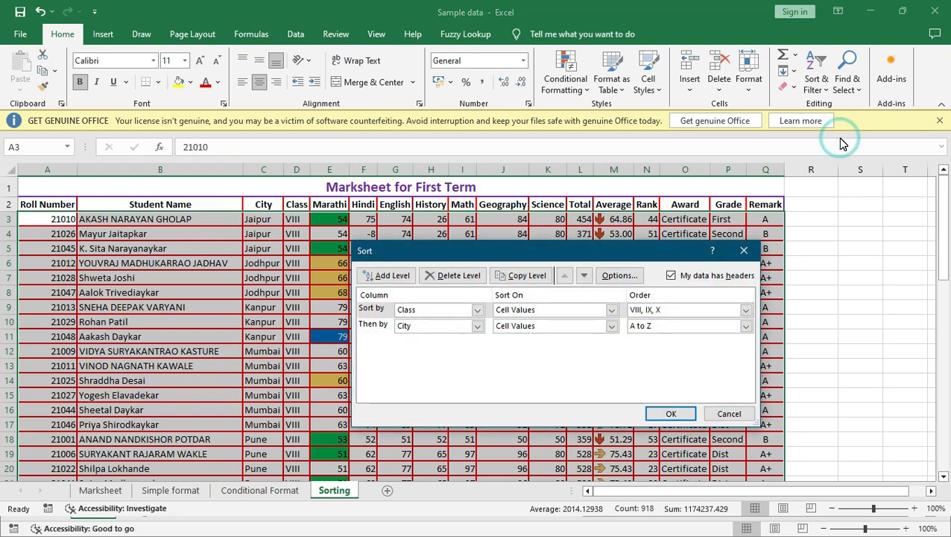
pyautogui.moveTo(520, 255); pyautogui.dragTo(597, 231)
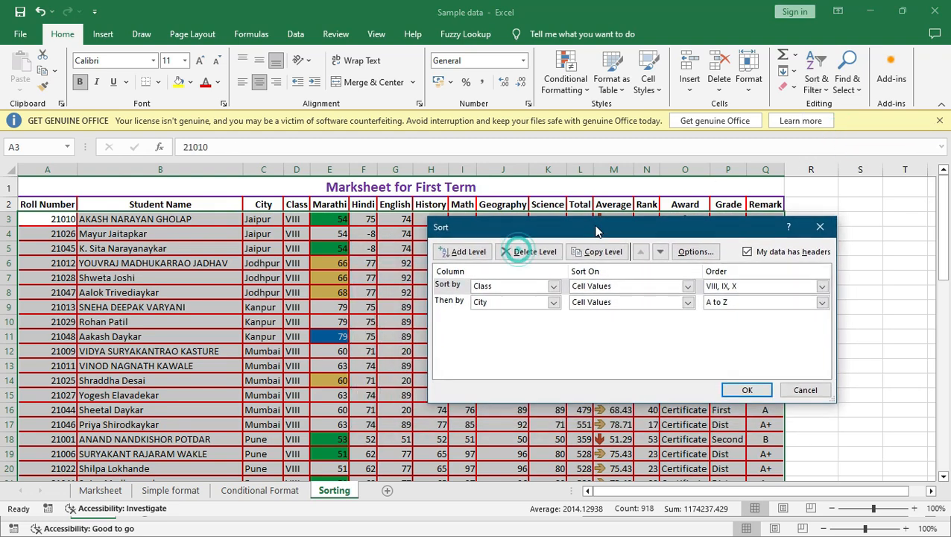
pyautogui.click(457, 305)
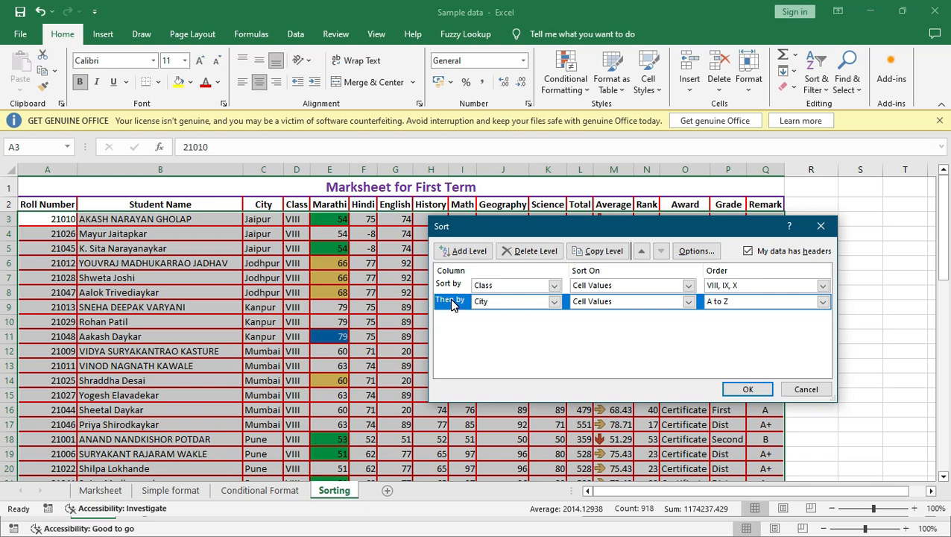
pyautogui.click(534, 253)
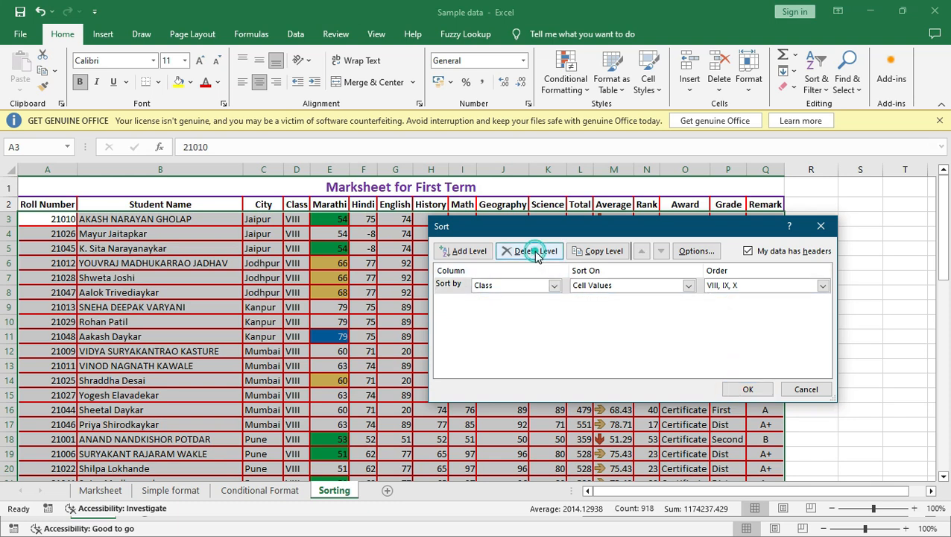
# - Change the remaining sort level to Marathi by cell color, with green on top
pyautogui.click(451, 284)
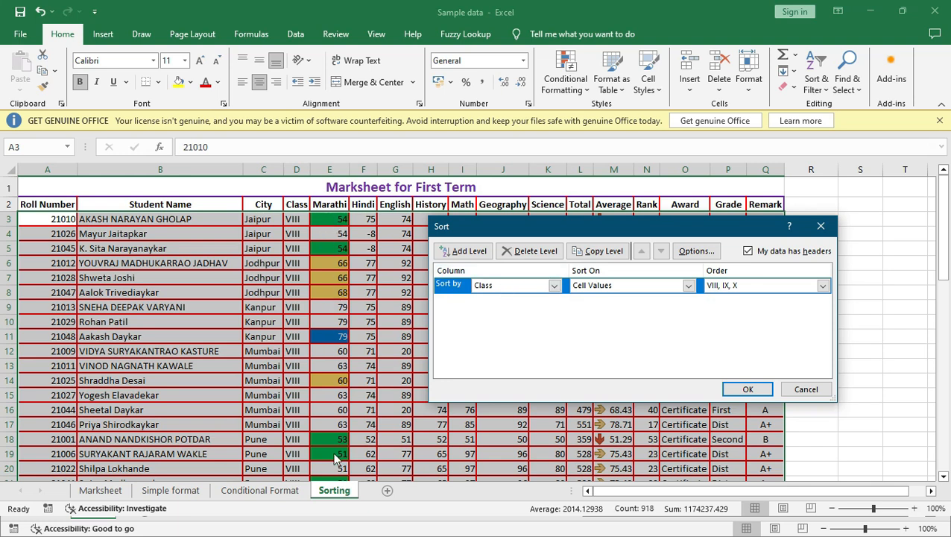
pyautogui.click(554, 285)
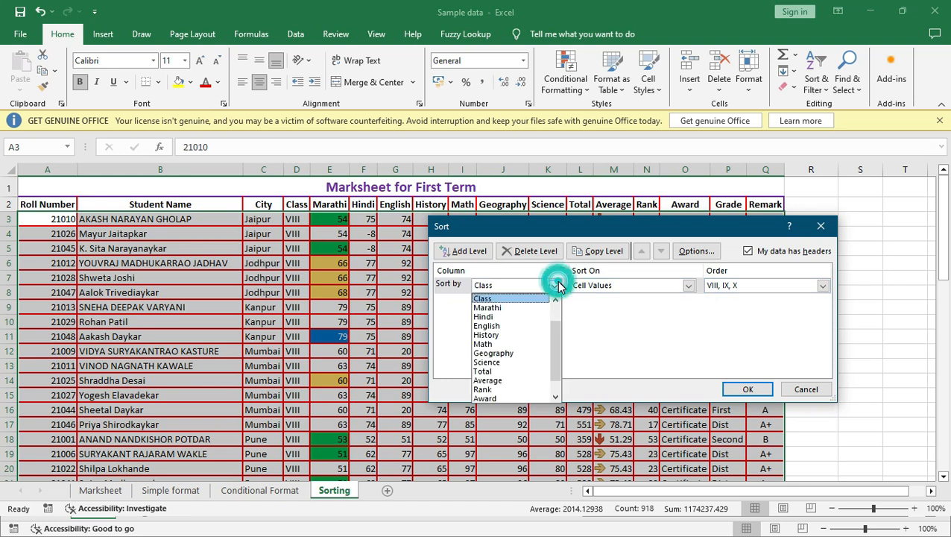
pyautogui.click(501, 308)
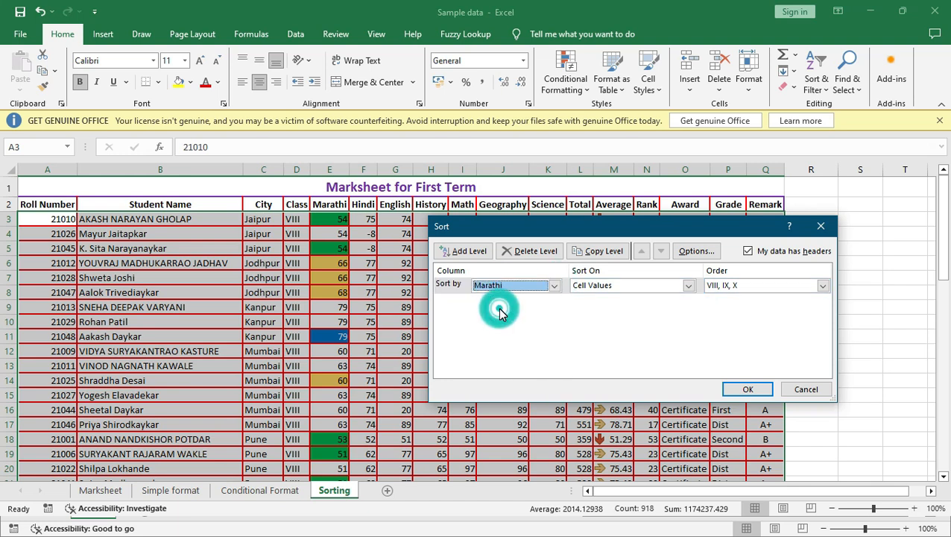
pyautogui.click(626, 289)
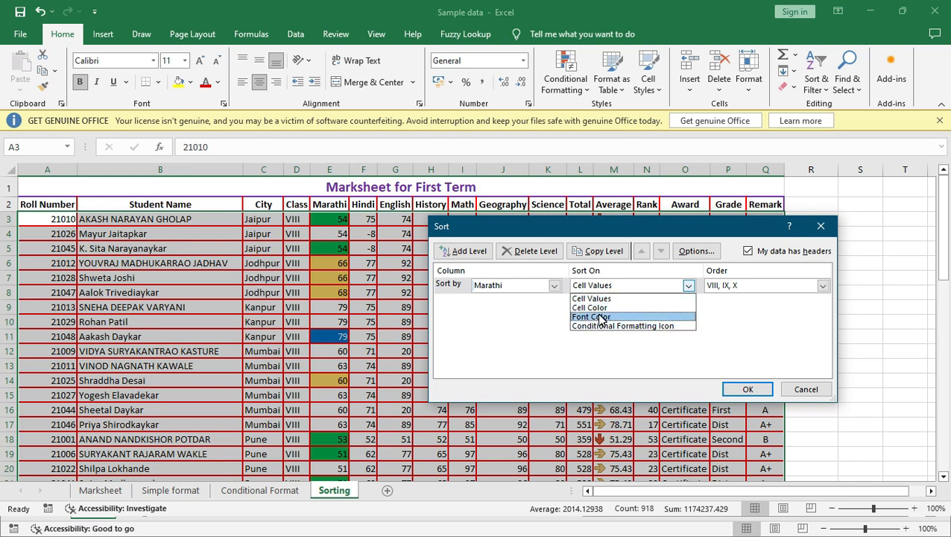
pyautogui.click(602, 309)
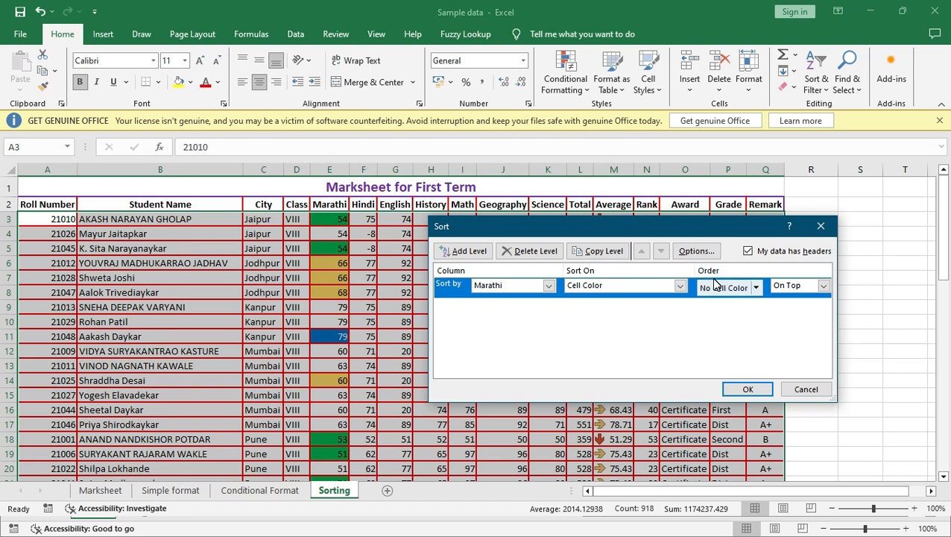
pyautogui.click(758, 289)
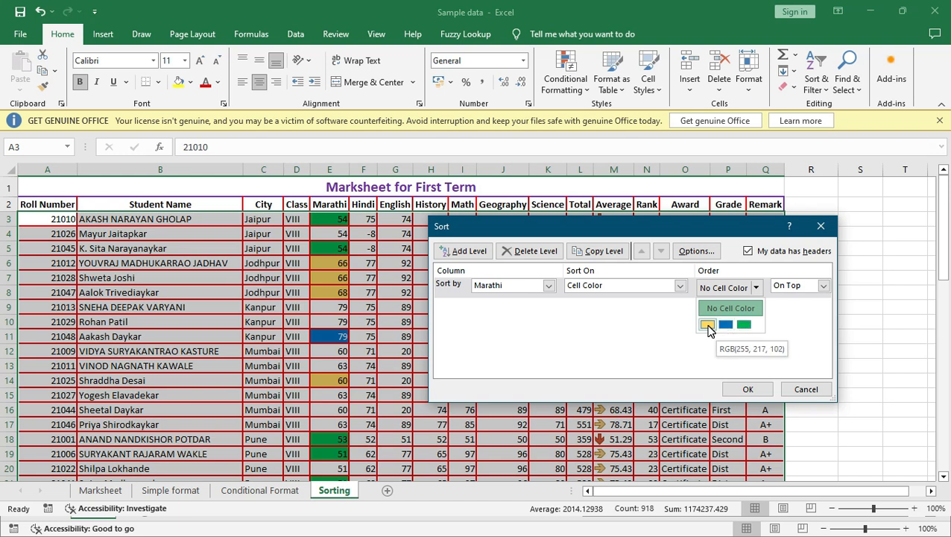
pyautogui.click(745, 325)
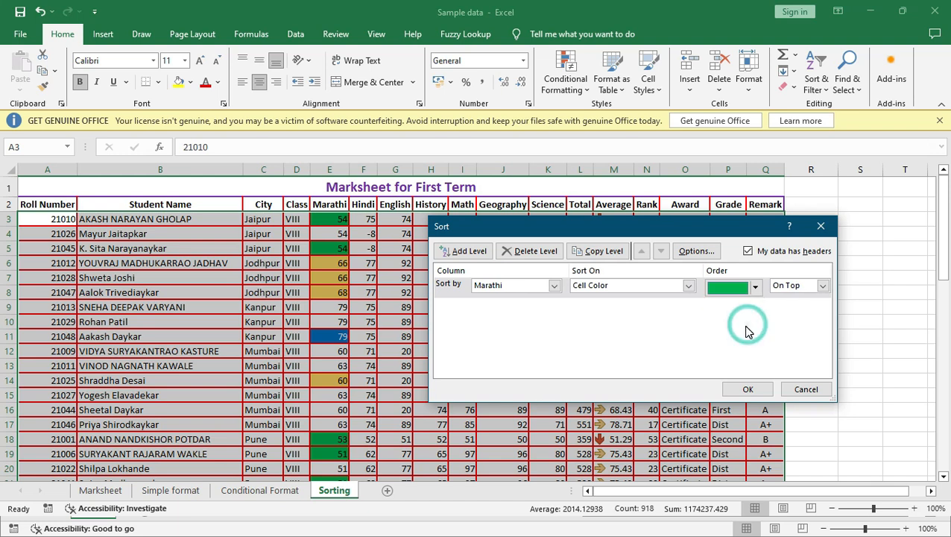
pyautogui.click(811, 286)
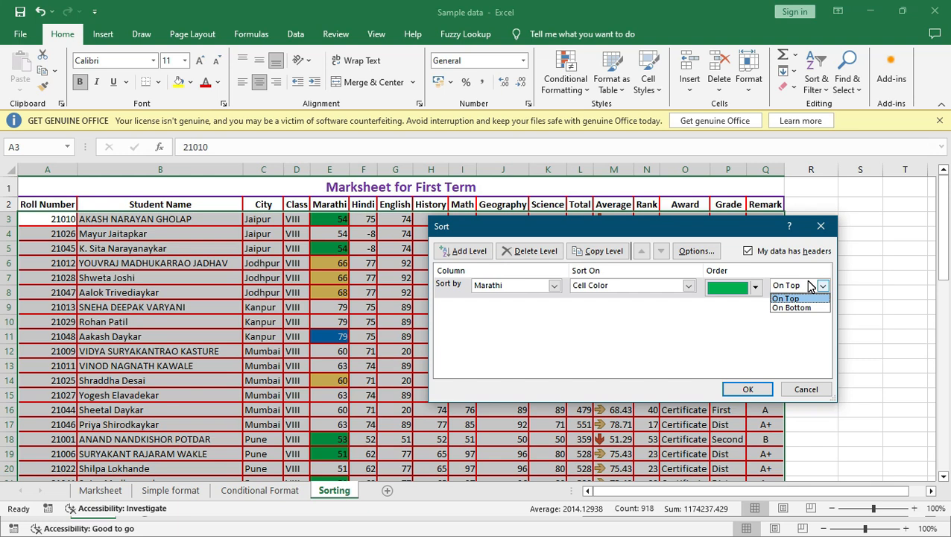
pyautogui.click(809, 285)
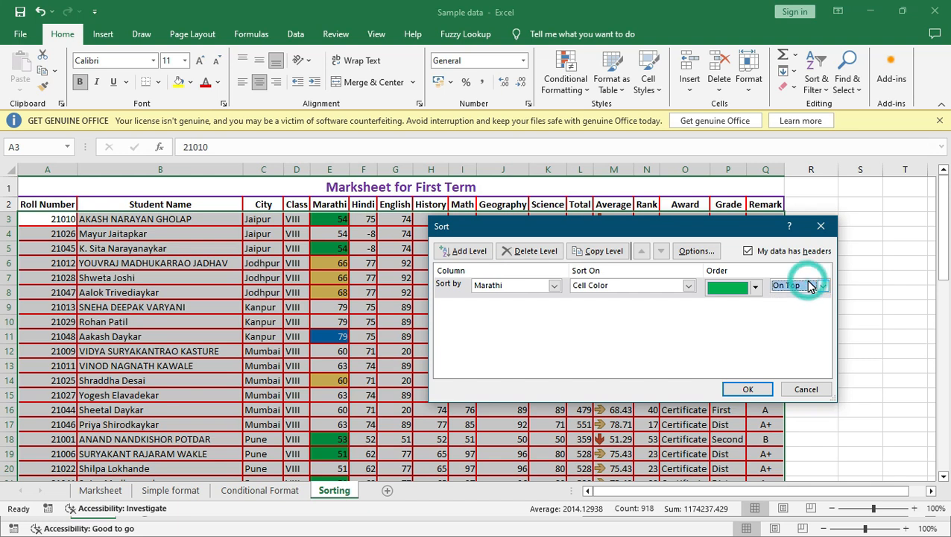
# - Add a second sort level for Marathi by cell color, with blue on top
pyautogui.click(469, 252)
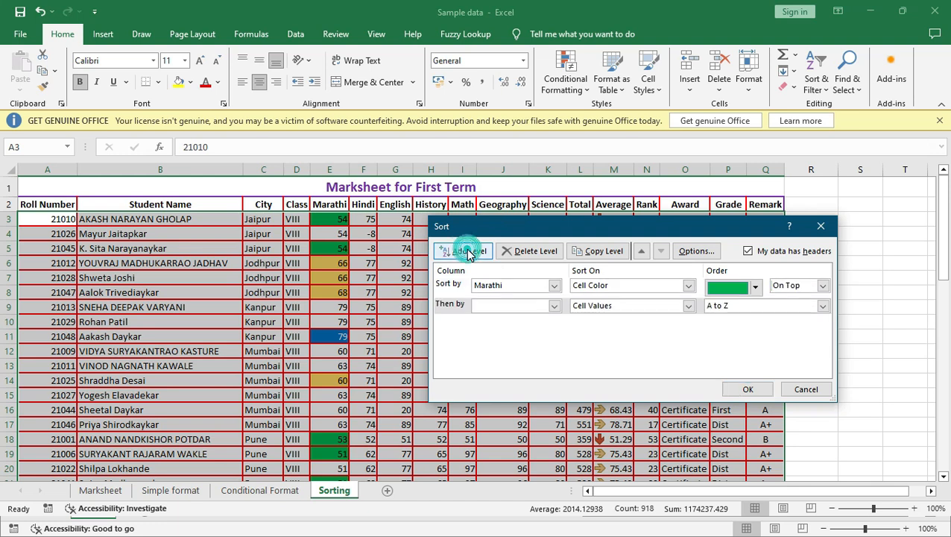
pyautogui.click(554, 309)
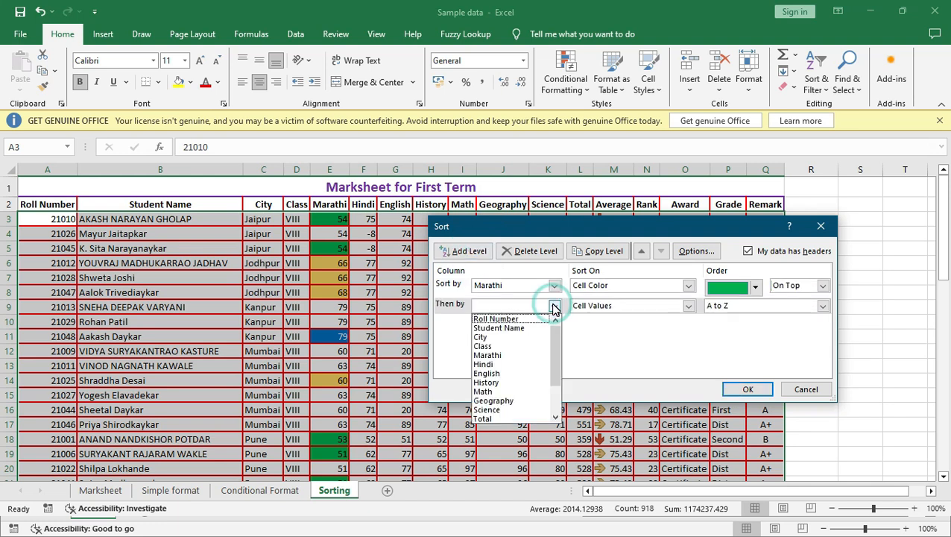
pyautogui.click(501, 359)
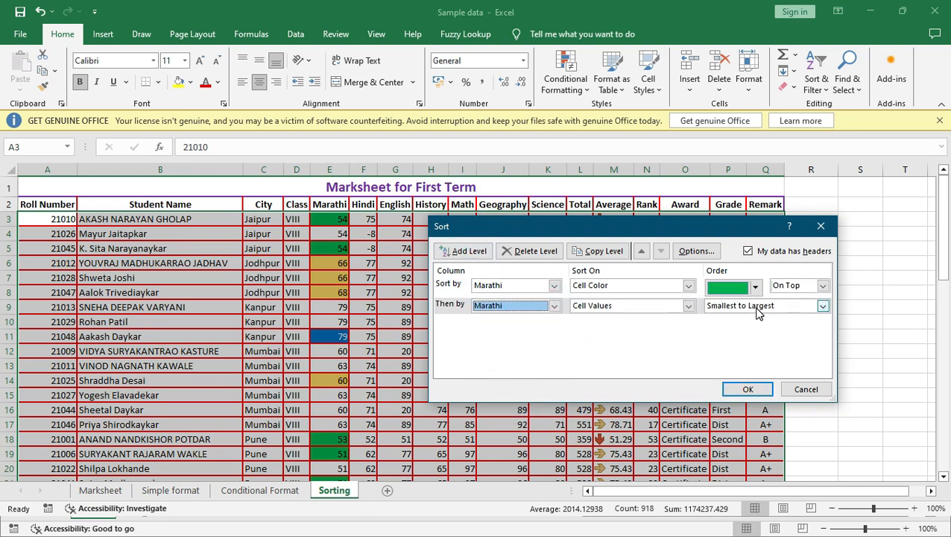
pyautogui.click(689, 307)
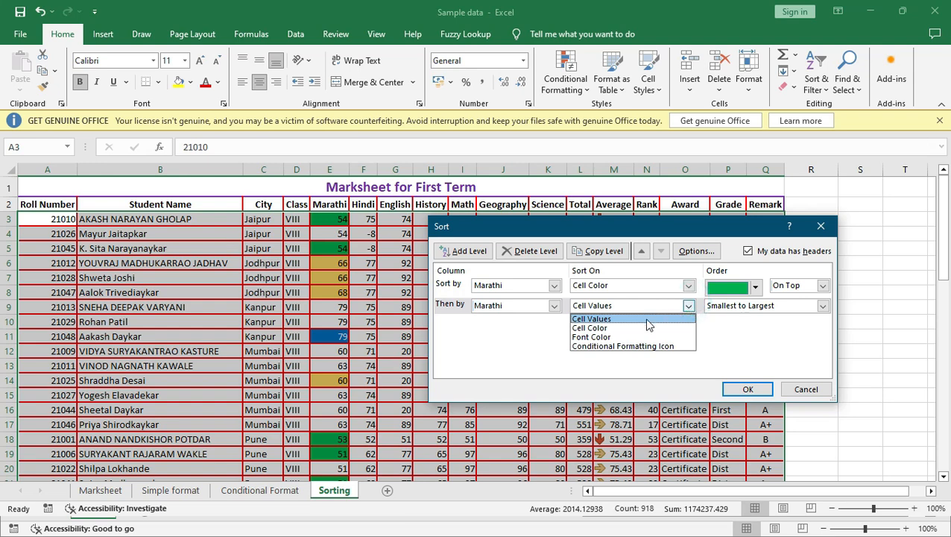
pyautogui.click(600, 329)
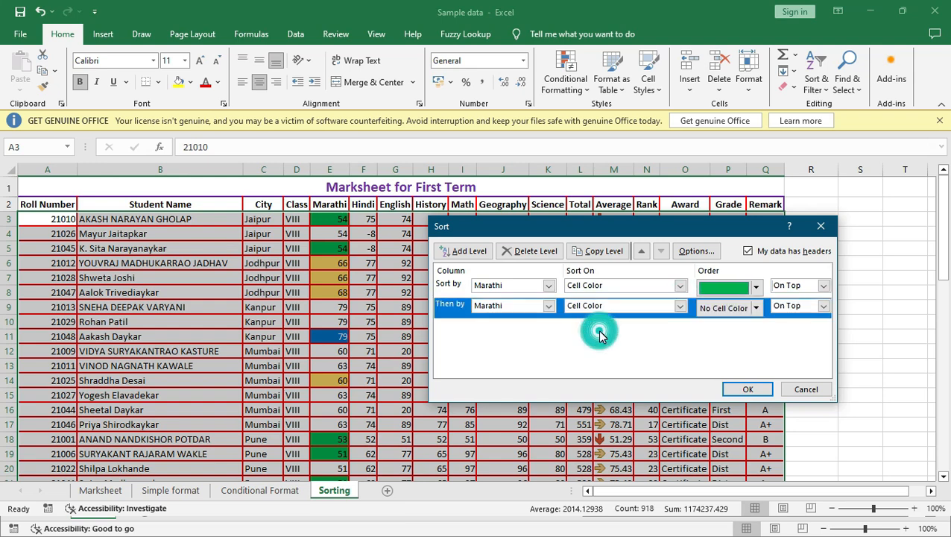
pyautogui.click(755, 309)
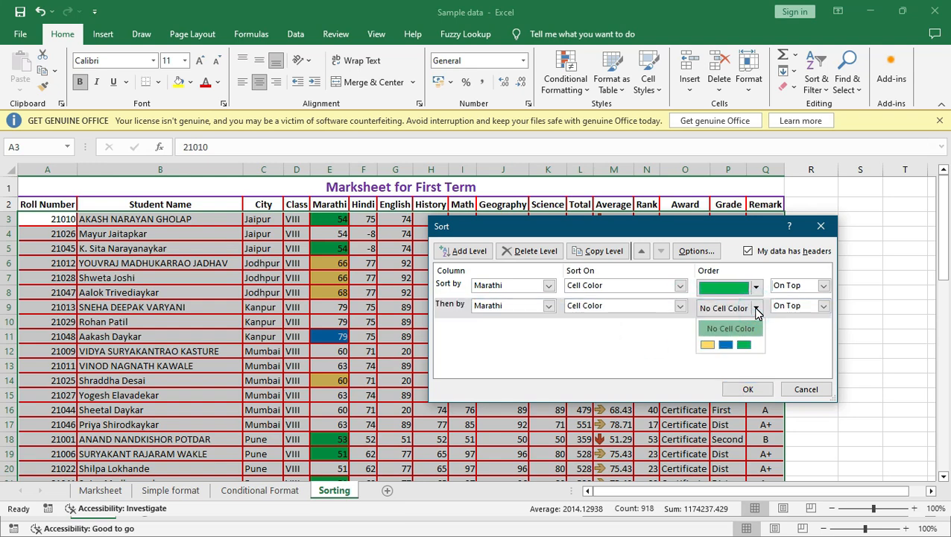
pyautogui.click(727, 345)
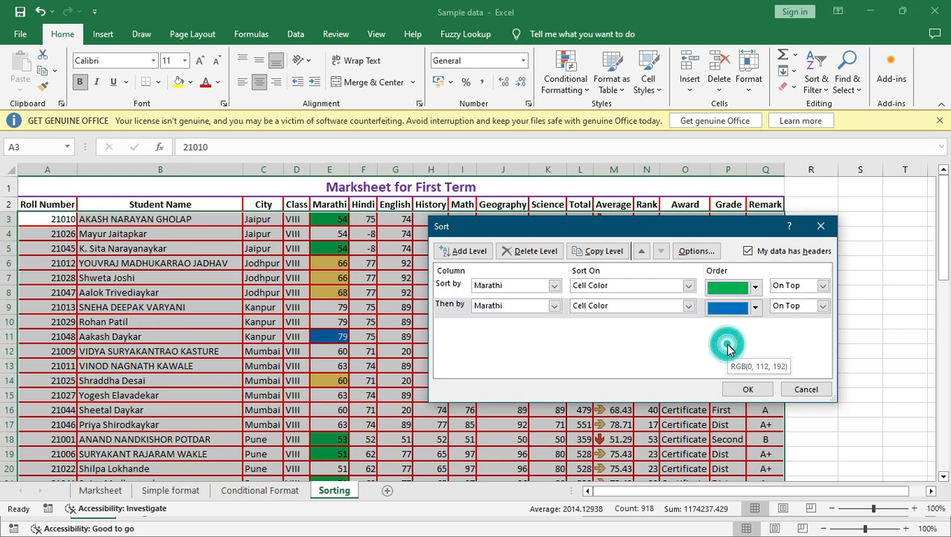
pyautogui.click(825, 313)
pyautogui.click(822, 308)
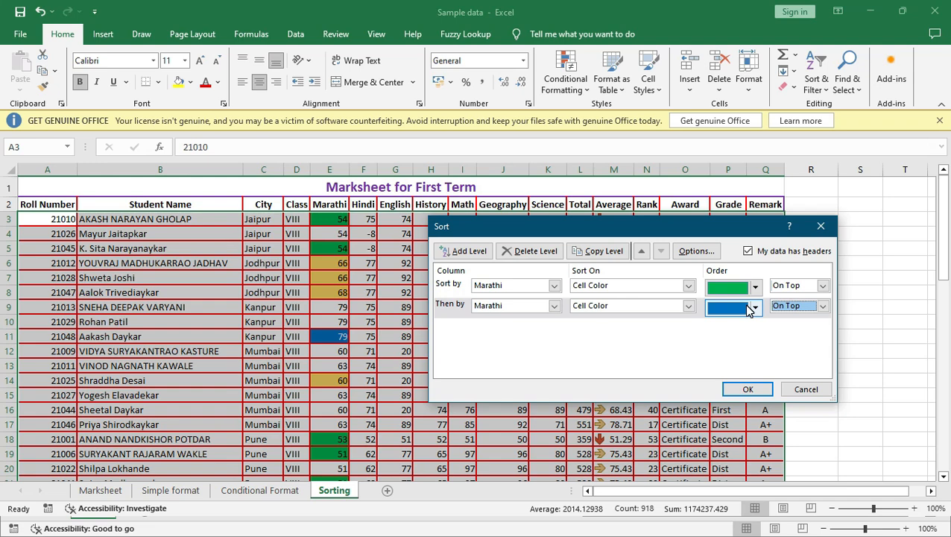
# - Add a third sort level for Marathi by cell color with yellow on bottom, and apply the sort
pyautogui.click(466, 252)
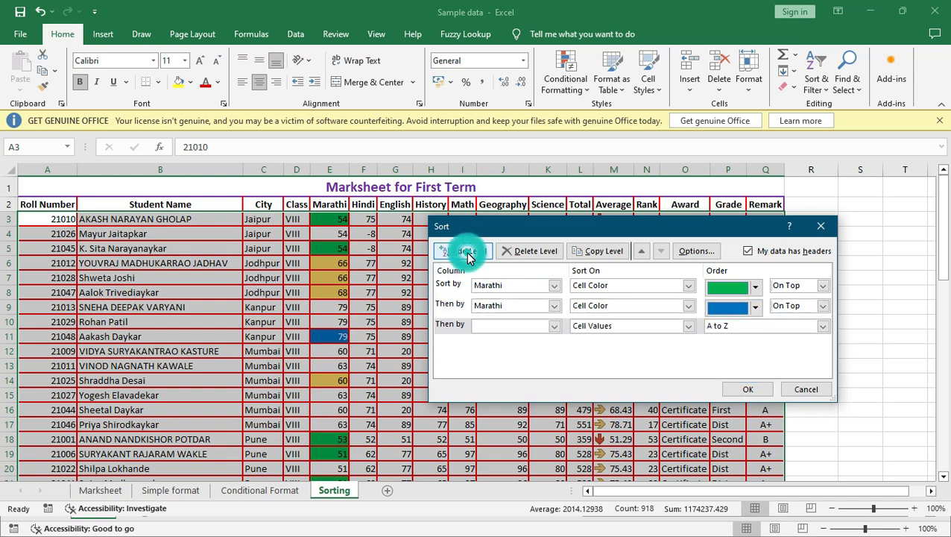
pyautogui.click(554, 325)
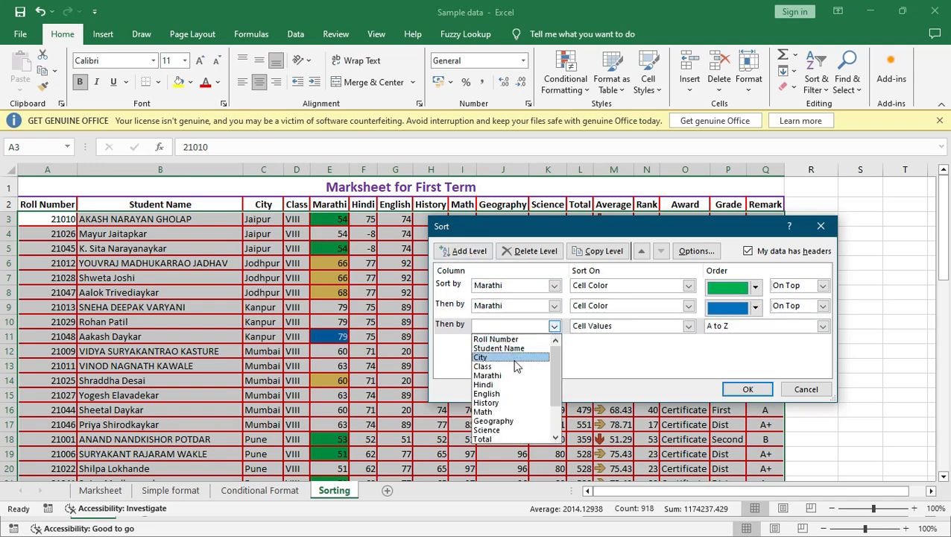
pyautogui.click(488, 375)
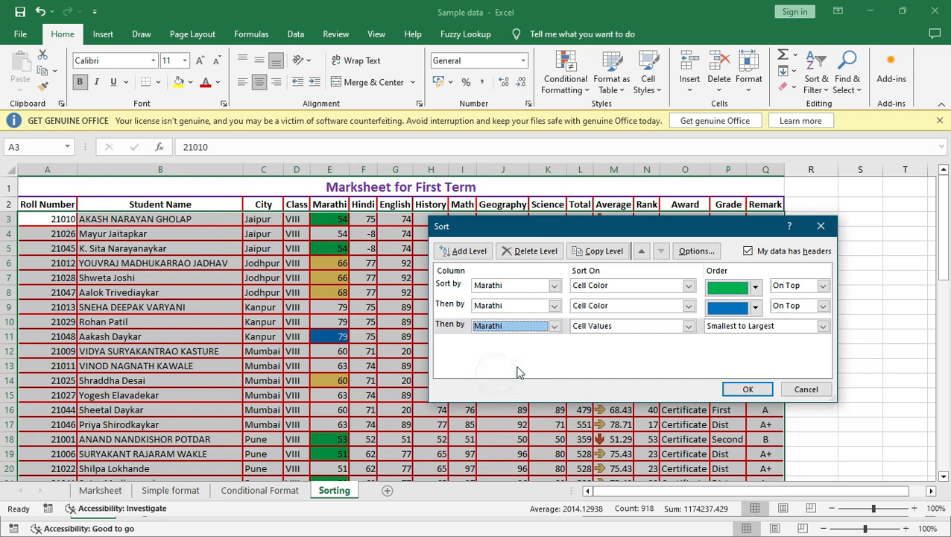
pyautogui.click(630, 327)
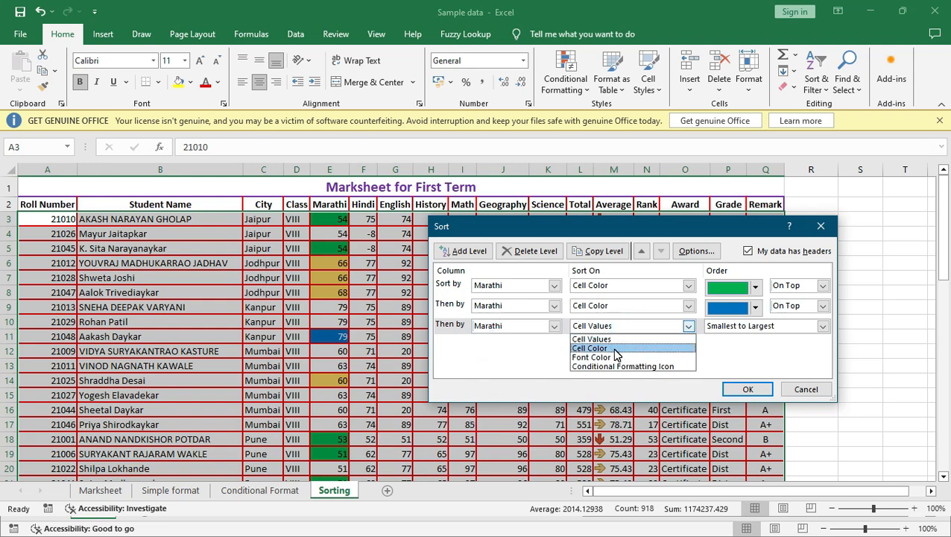
pyautogui.click(614, 349)
pyautogui.click(755, 329)
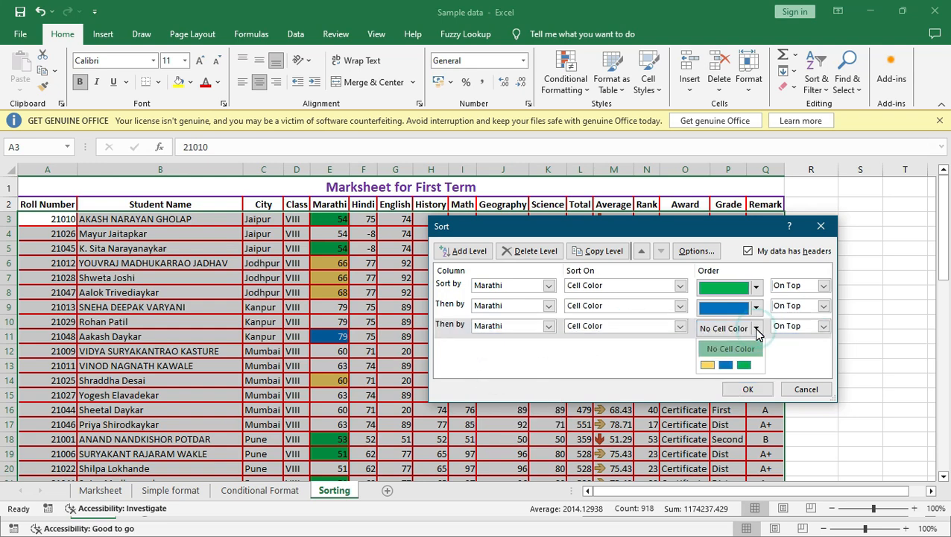
pyautogui.click(708, 366)
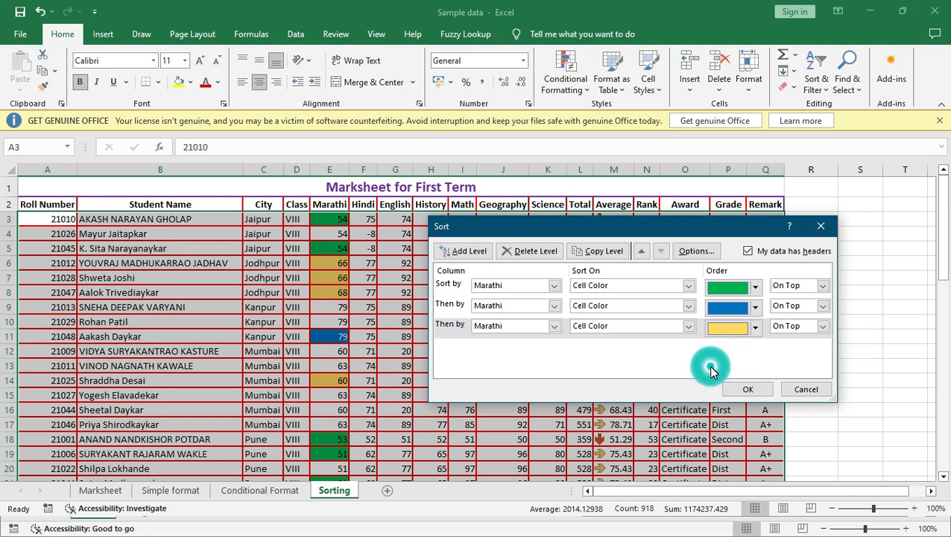
pyautogui.click(796, 326)
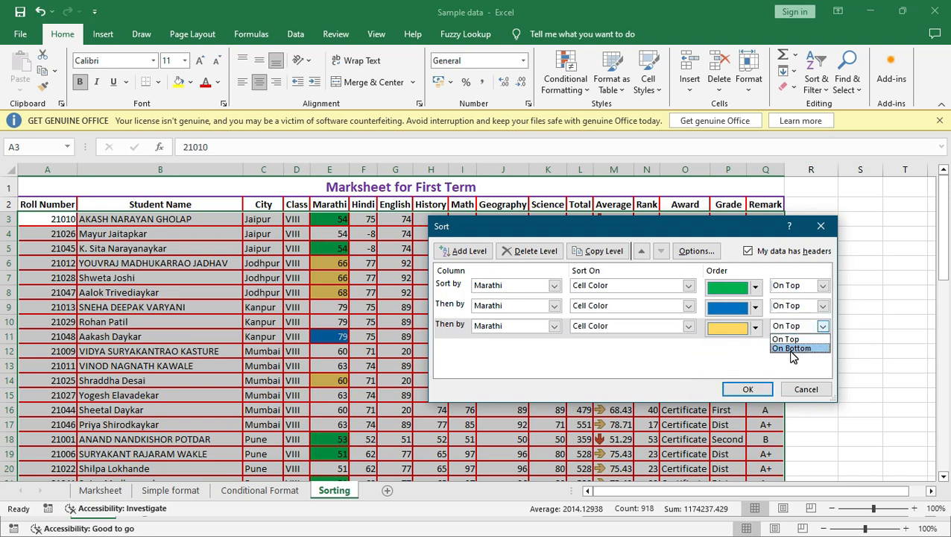
pyautogui.click(794, 348)
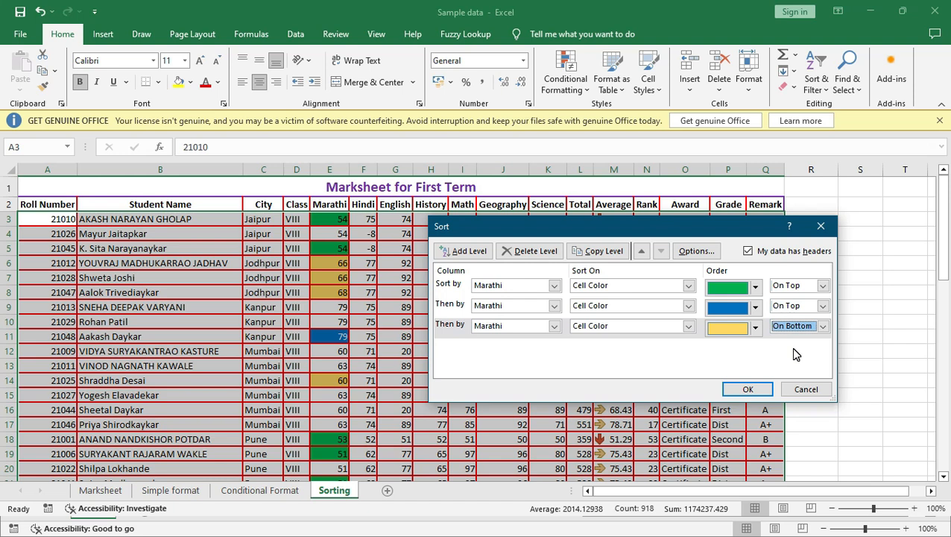
pyautogui.click(748, 389)
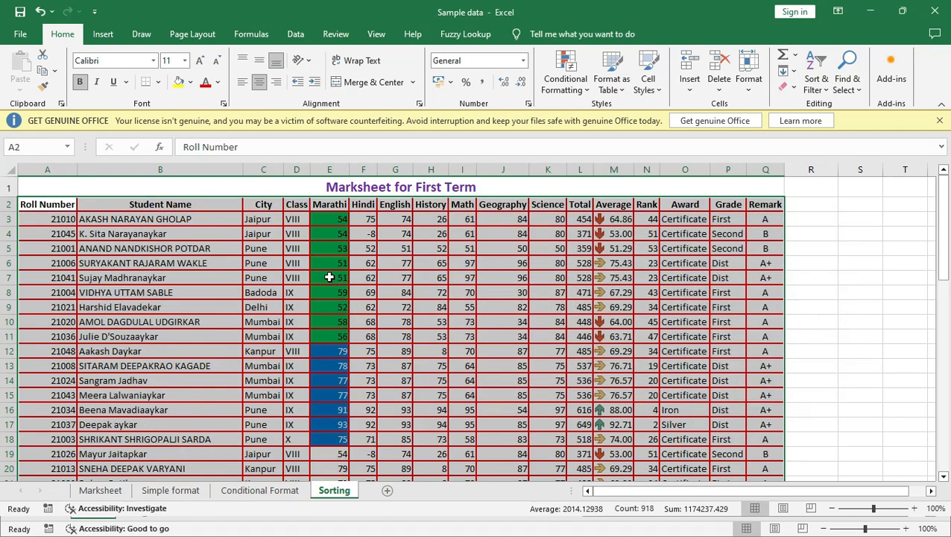
# - Examine how the Marathi column's green, blue, uncolored and yellow cells are grouped throughout the sorted marksheet
pyautogui.scroll(-1, 335, 227)
pyautogui.click(336, 212)
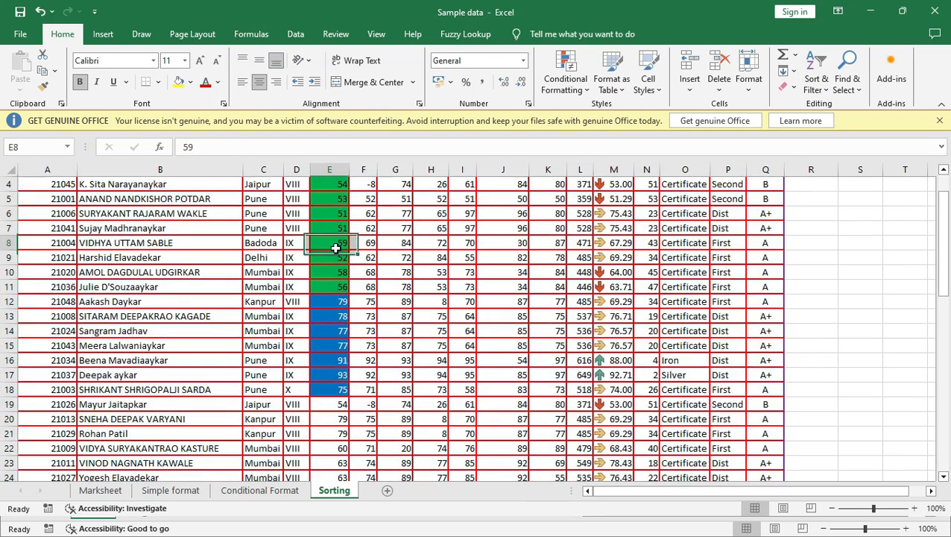
pyautogui.scroll(-2, 332, 249)
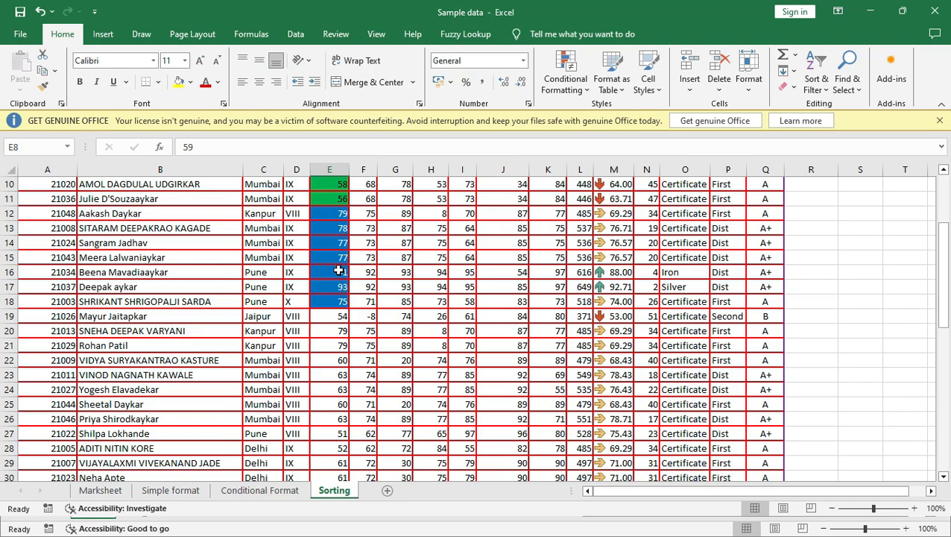
pyautogui.scroll(-11, 338, 271)
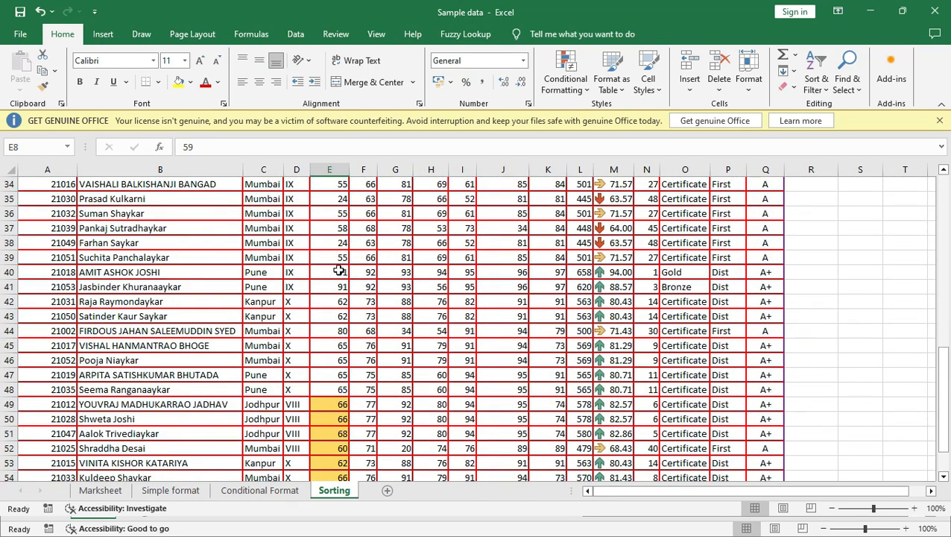
pyautogui.click(341, 273)
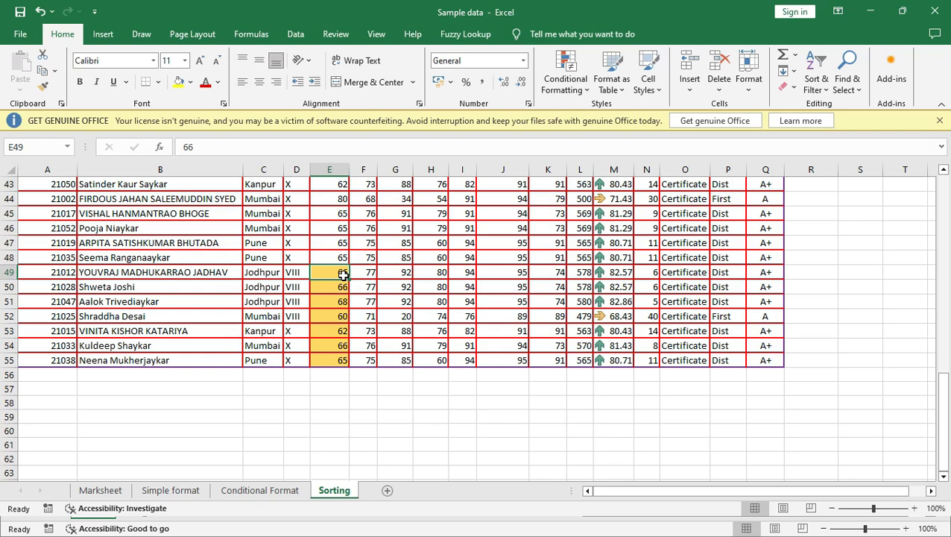
pyautogui.scroll(11, 343, 275)
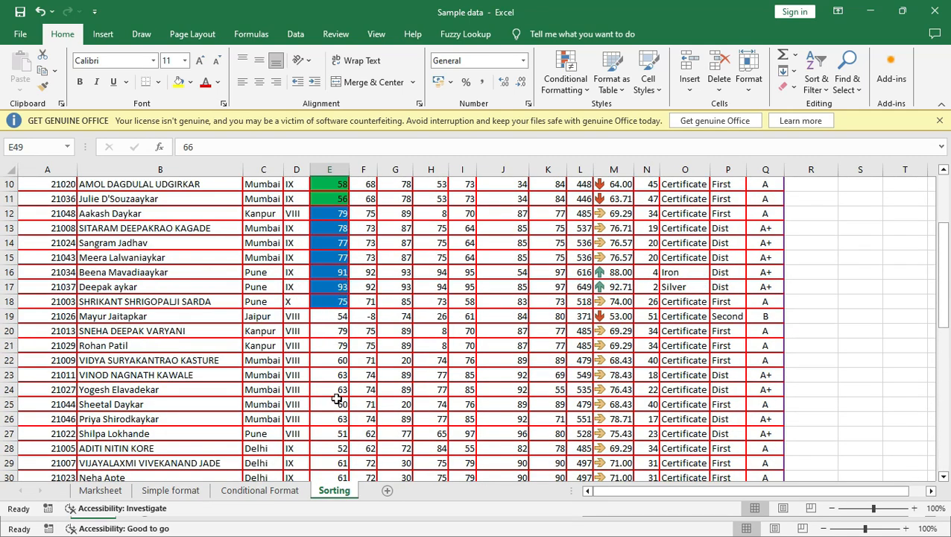
pyautogui.click(336, 316)
pyautogui.scroll(-10, 336, 316)
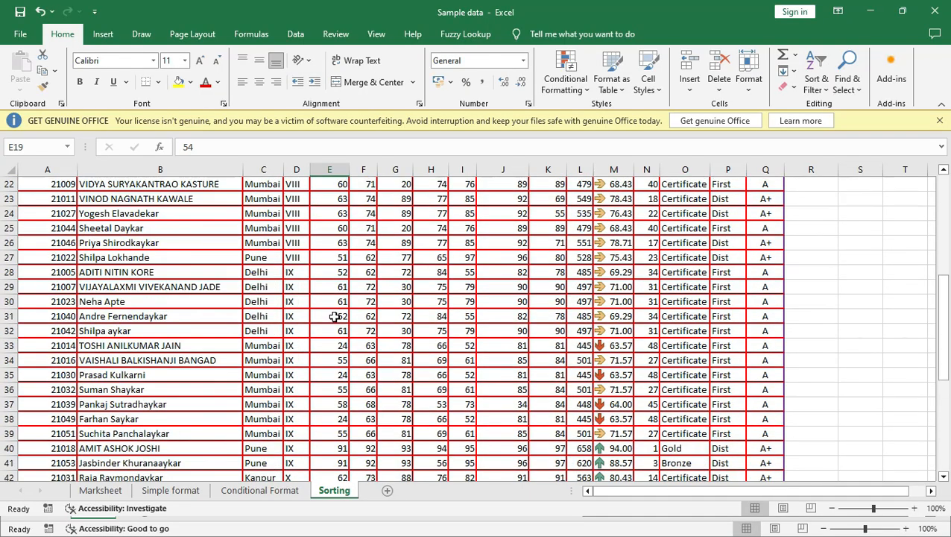
pyautogui.scroll(13, 336, 316)
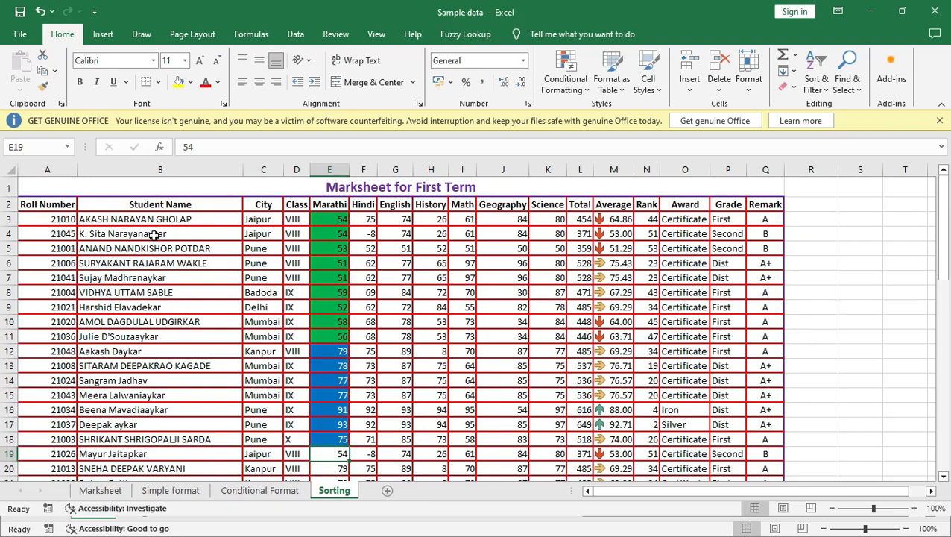
# - Open the custom sort for the whole marksheet including its header row and delete the blue and yellow Marathi levels
pyautogui.click(47, 203)
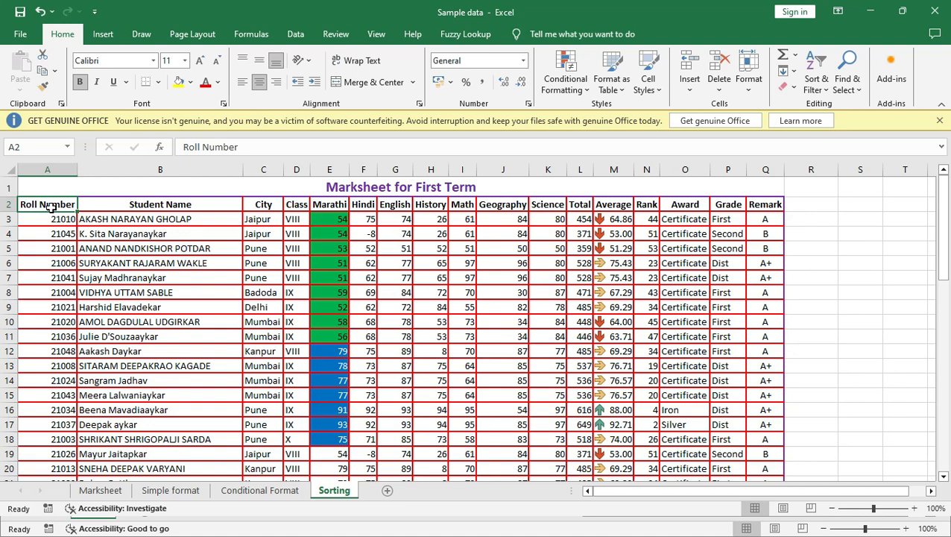
pyautogui.hotkey('ctrl', 'shift', 'Right')
pyautogui.hotkey('ctrl', 'shift', 'Down')
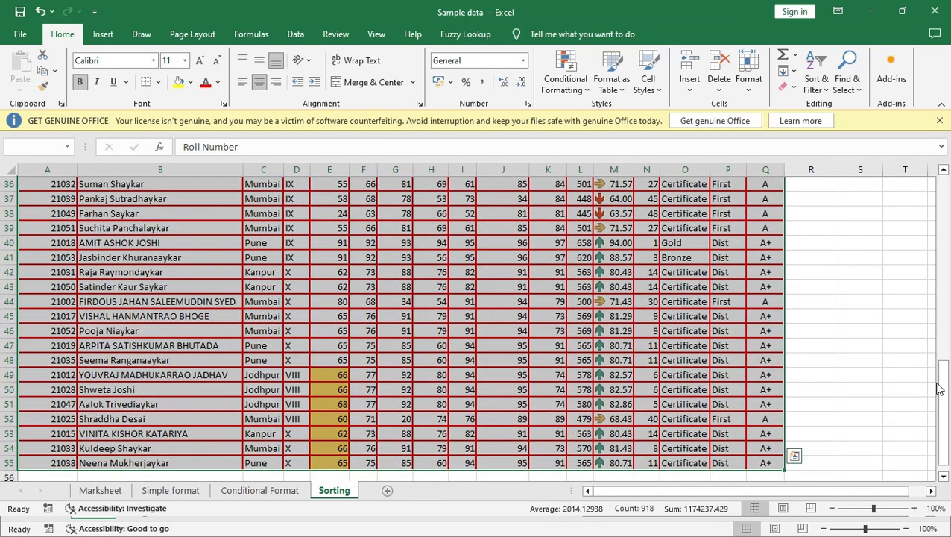
pyautogui.scroll(12, 945, 393)
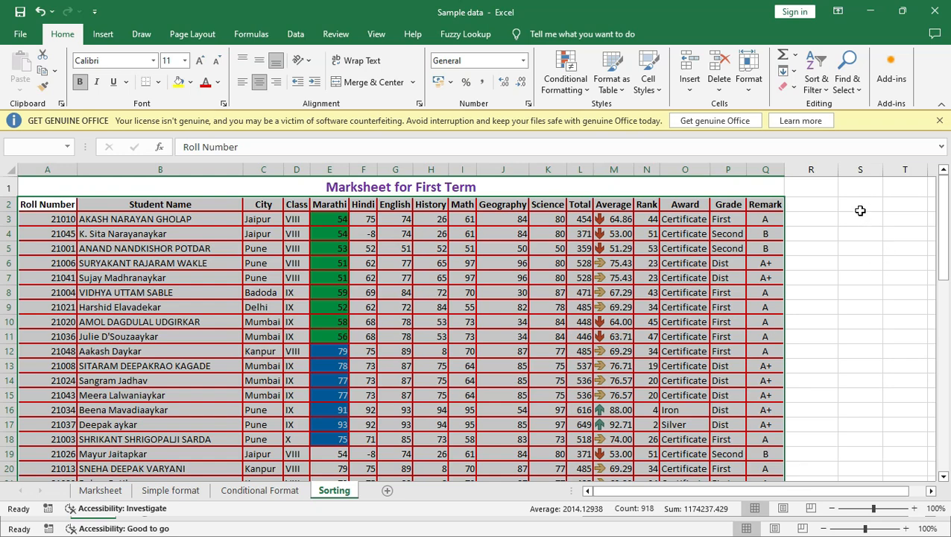
pyautogui.click(816, 83)
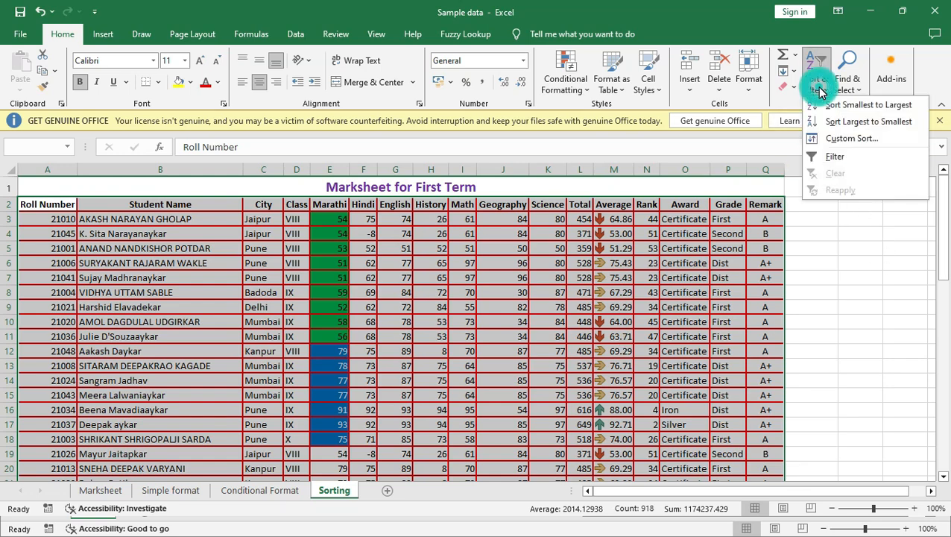
pyautogui.click(844, 140)
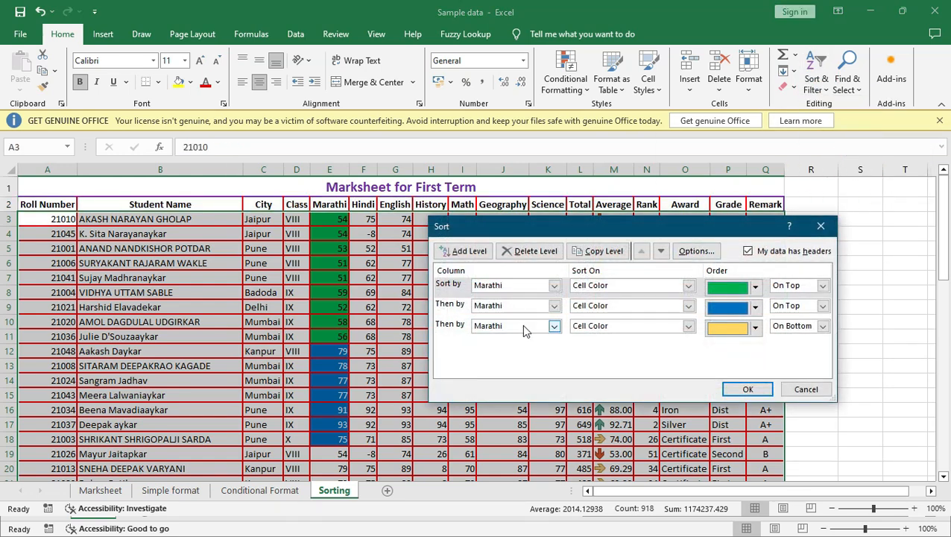
pyautogui.click(459, 304)
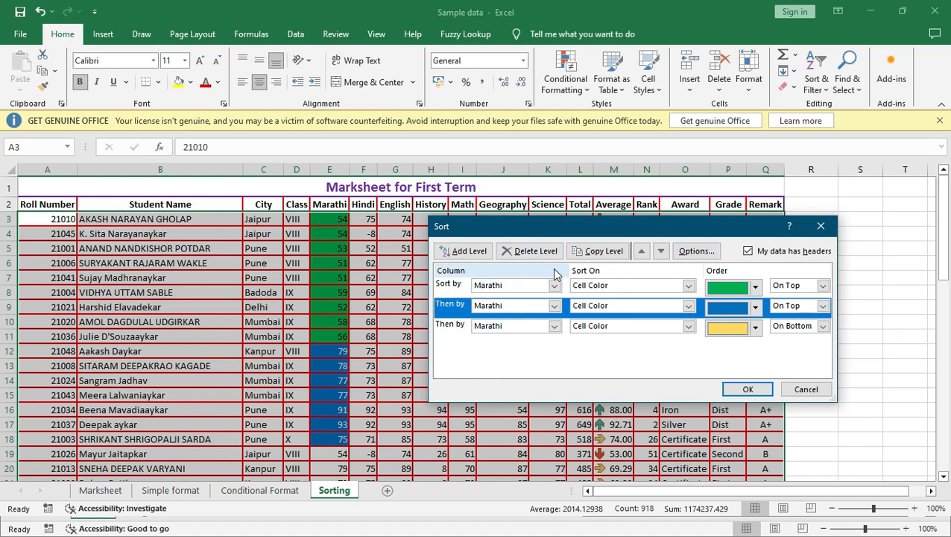
pyautogui.click(536, 251)
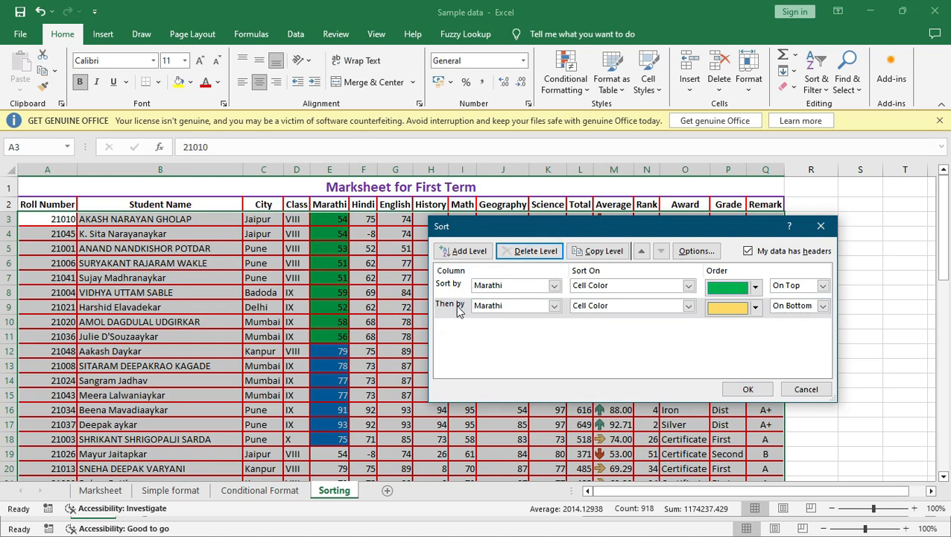
pyautogui.click(456, 306)
pyautogui.click(536, 251)
# - Change the remaining sort level to Average by conditional formatting icon, with the green up arrow on top
pyautogui.click(554, 287)
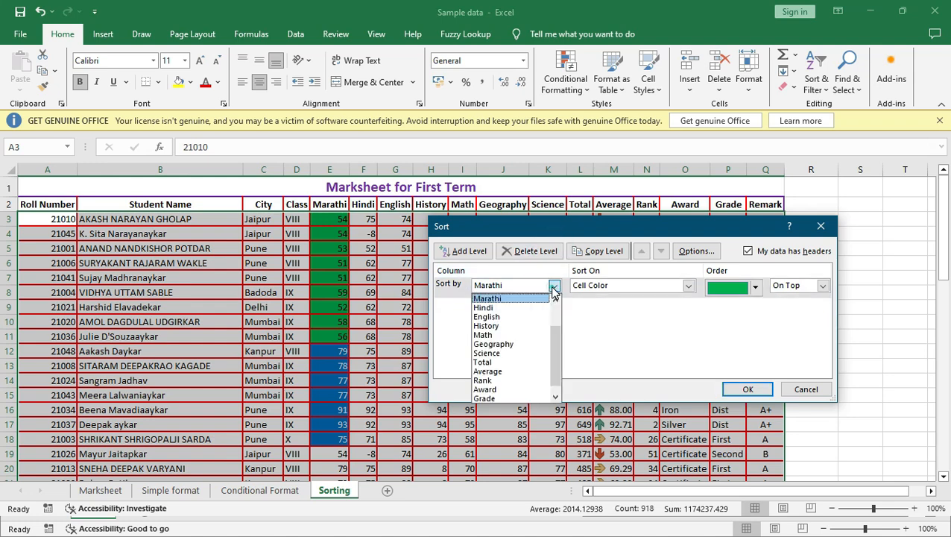
pyautogui.click(510, 371)
pyautogui.moveTo(701, 233); pyautogui.dragTo(509, 243)
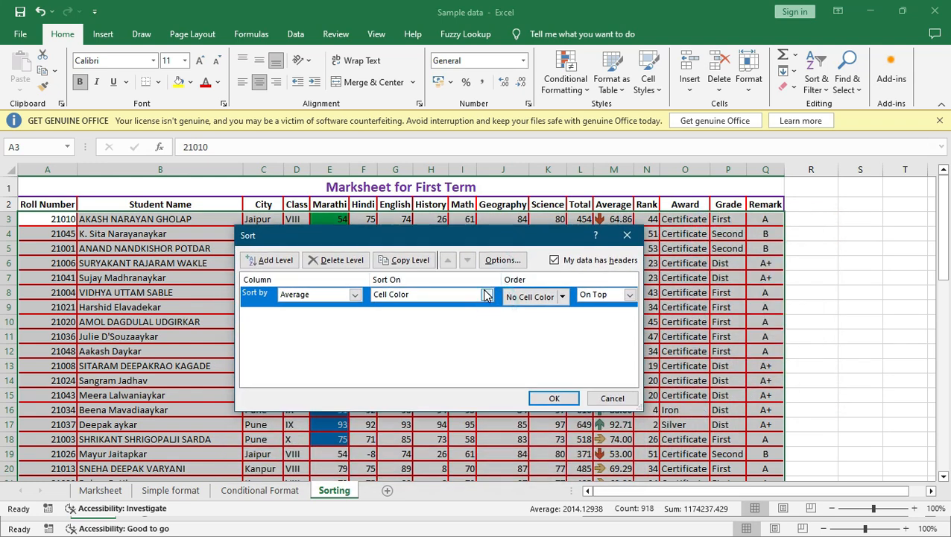
pyautogui.click(486, 294)
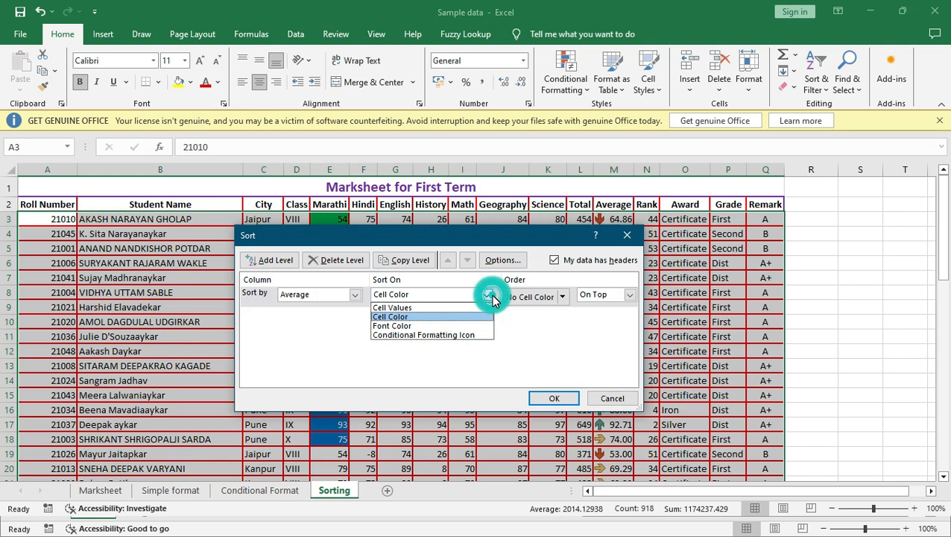
pyautogui.click(466, 336)
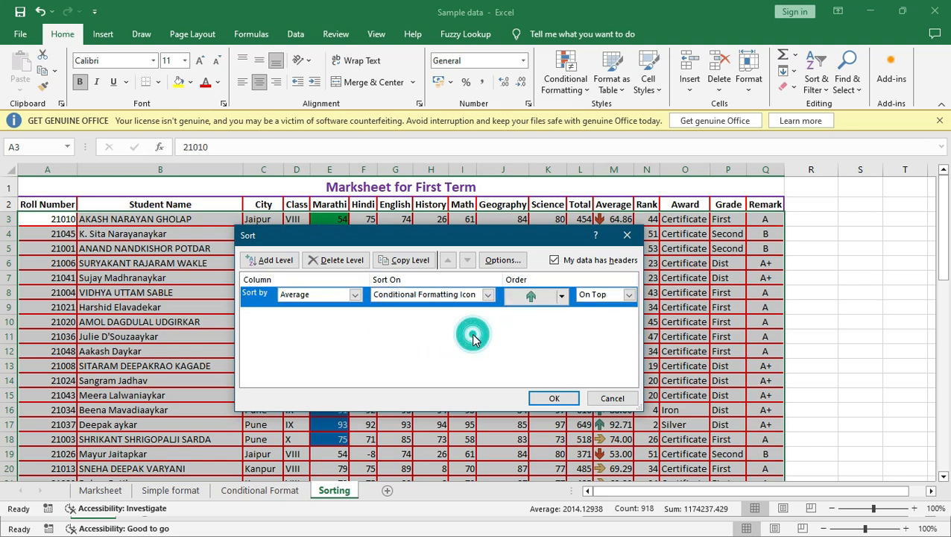
pyautogui.click(563, 297)
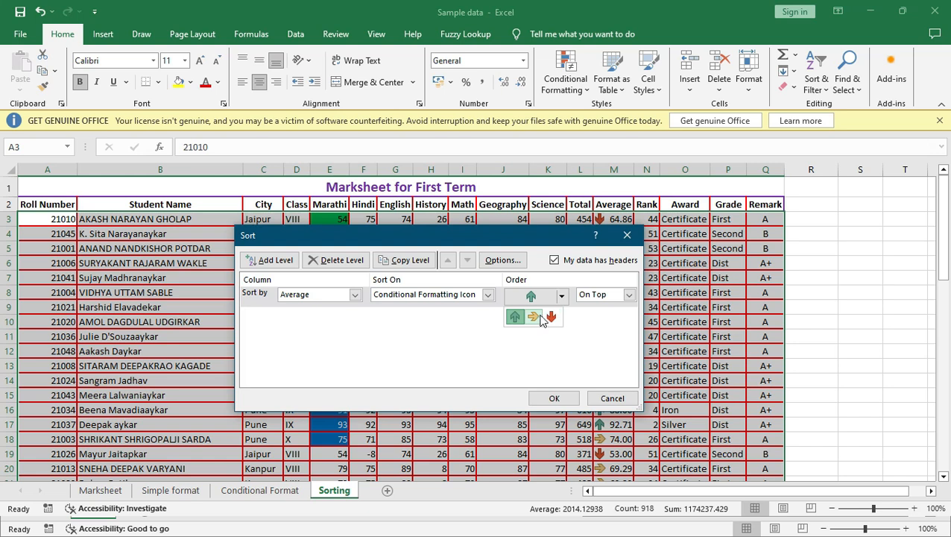
pyautogui.click(515, 319)
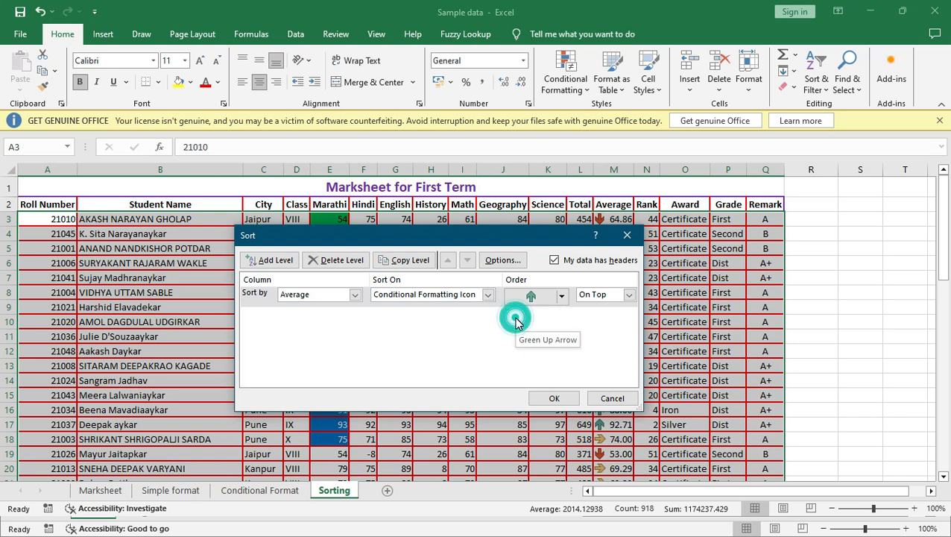
# - Add a second sort level for Average by conditional formatting icon, with the yellow sideways arrow on top
pyautogui.click(266, 295)
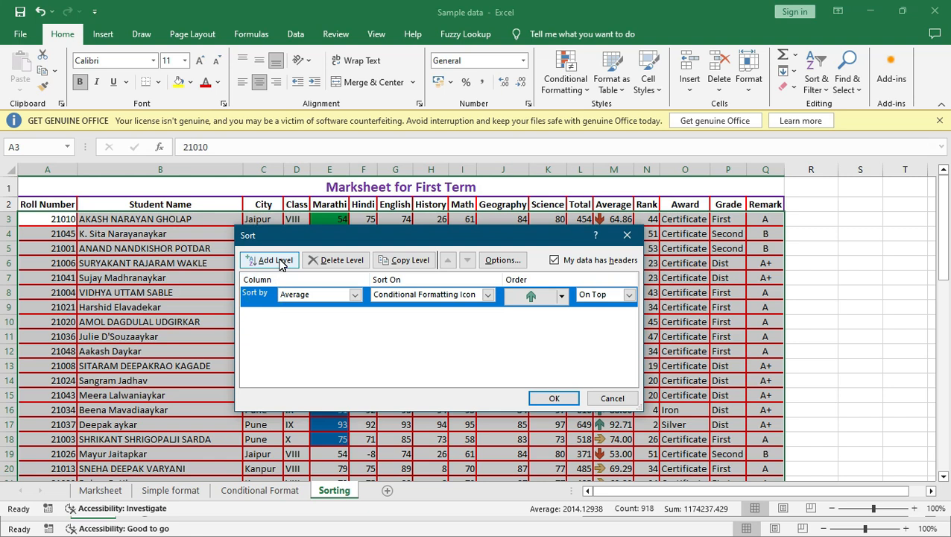
pyautogui.click(280, 262)
pyautogui.click(356, 315)
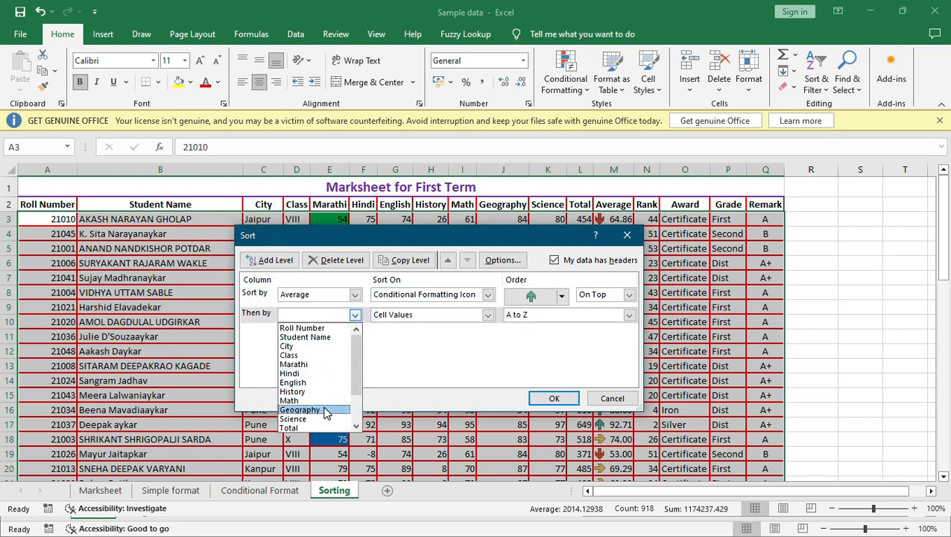
pyautogui.moveTo(360, 391); pyautogui.dragTo(358, 401)
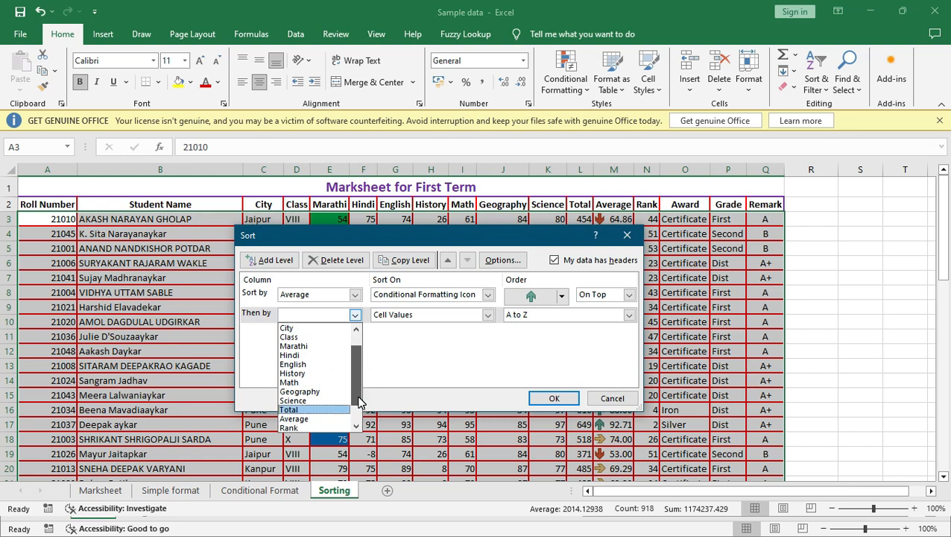
pyautogui.click(311, 418)
pyautogui.click(445, 314)
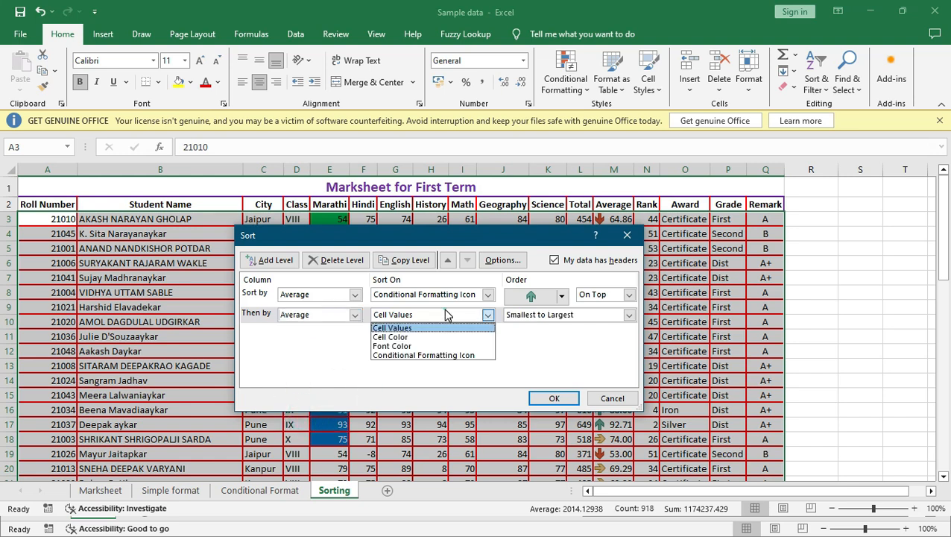
pyautogui.click(419, 355)
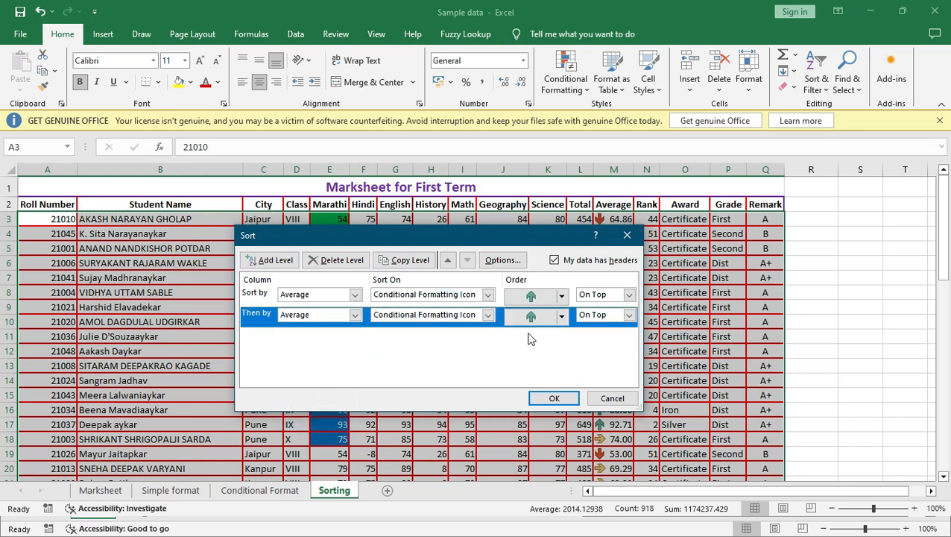
pyautogui.click(564, 316)
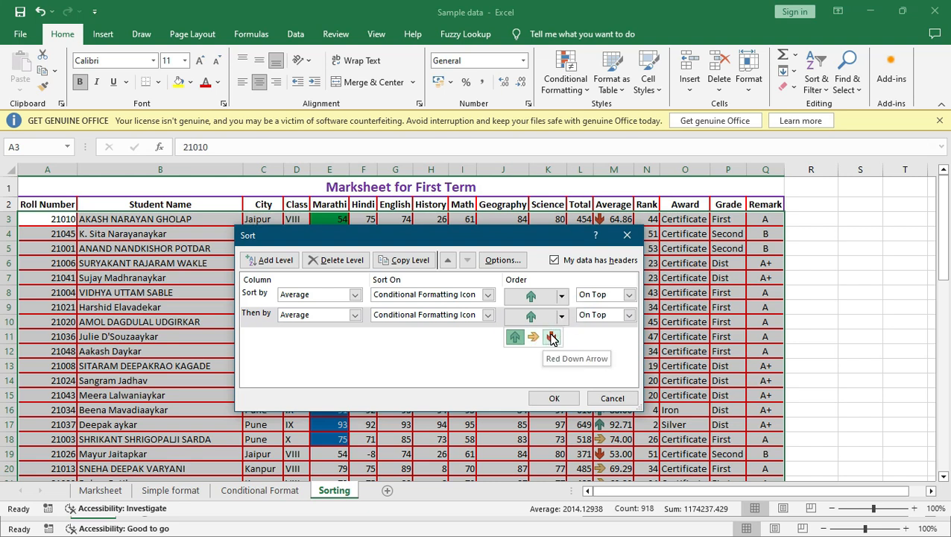
pyautogui.click(534, 336)
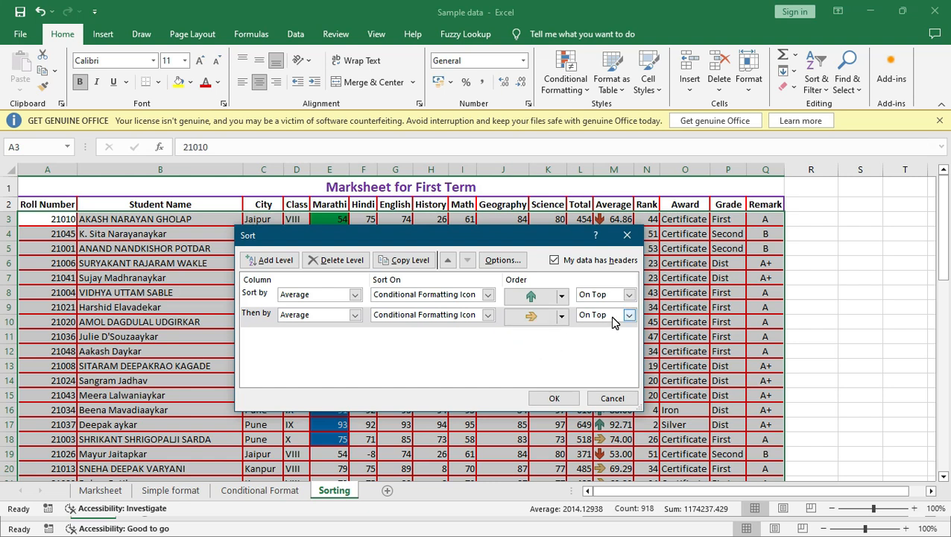
# - Add a third sort level for Average by conditional formatting icon with the red down arrow on bottom, and apply the sort
pyautogui.click(277, 261)
pyautogui.click(354, 335)
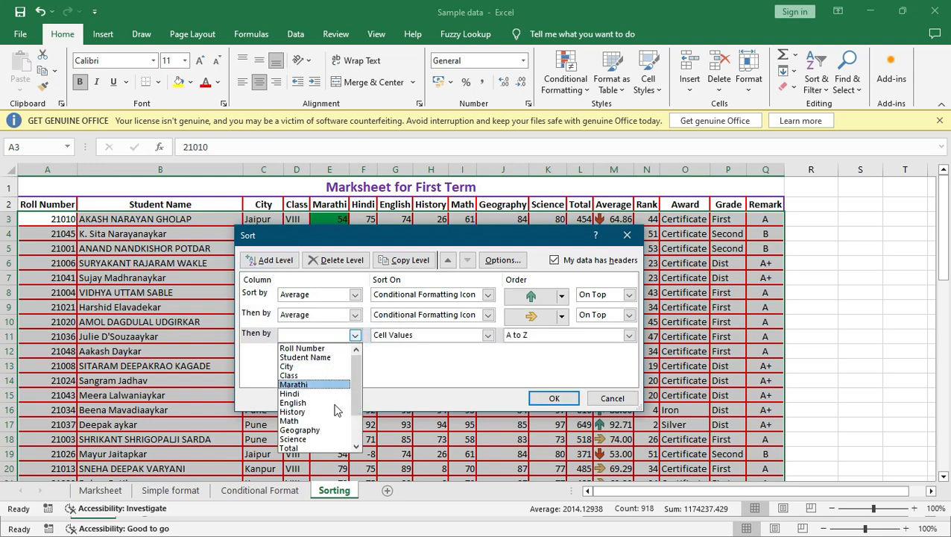
pyautogui.scroll(-2, 347, 429)
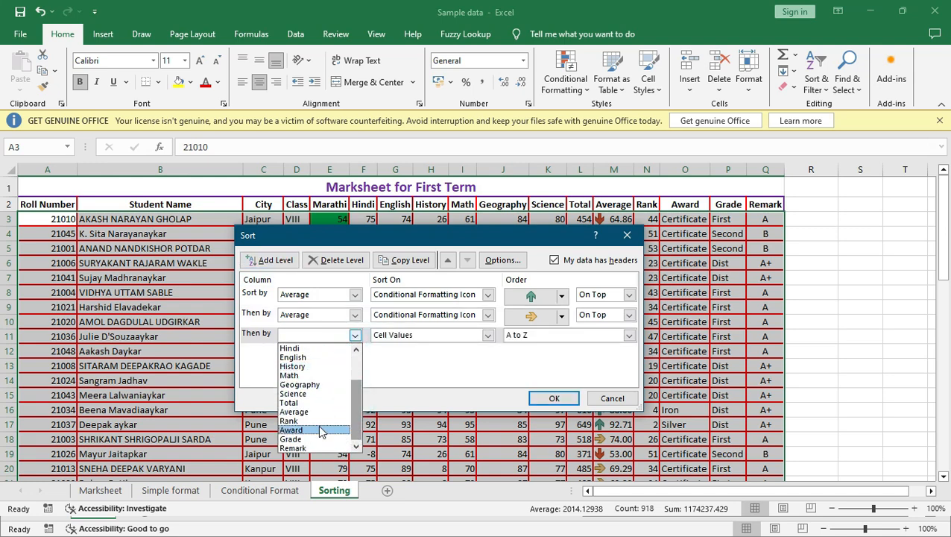
pyautogui.click(311, 418)
pyautogui.click(458, 335)
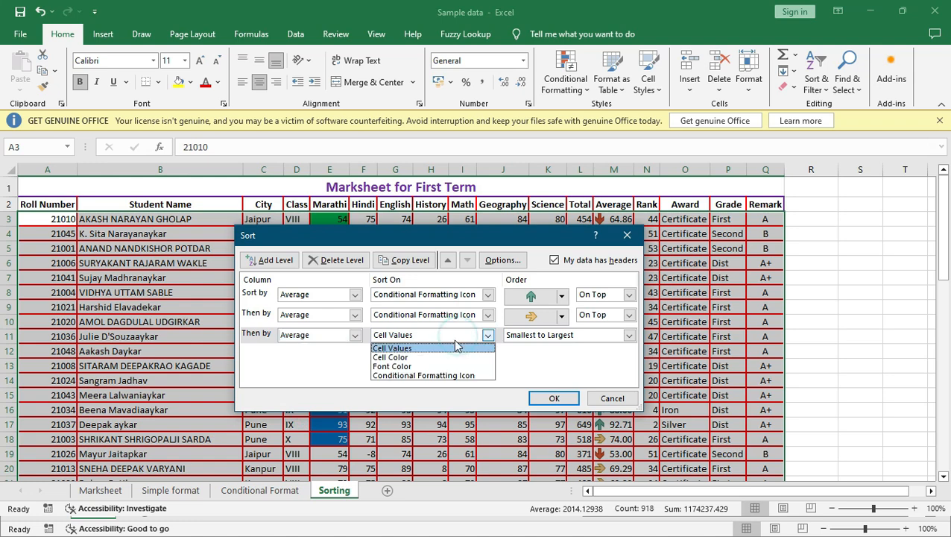
pyautogui.click(422, 376)
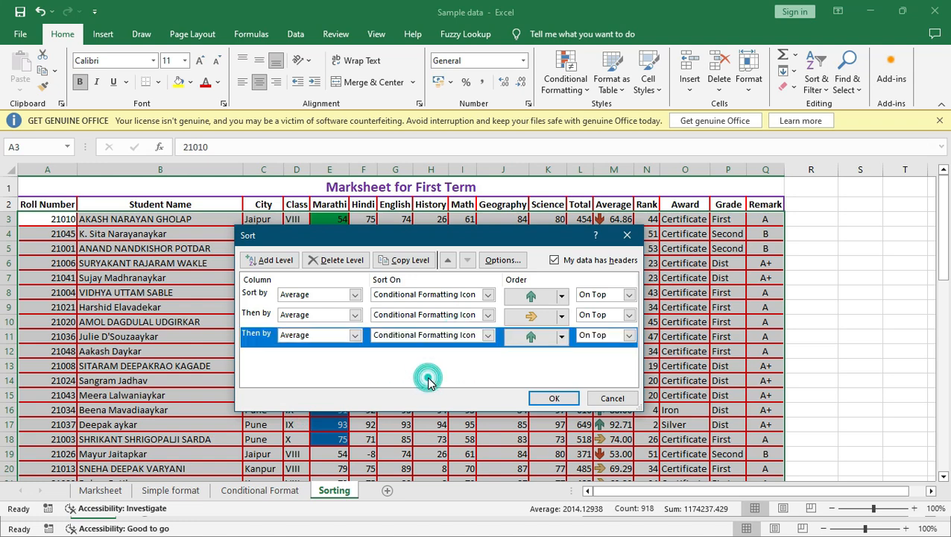
pyautogui.click(562, 337)
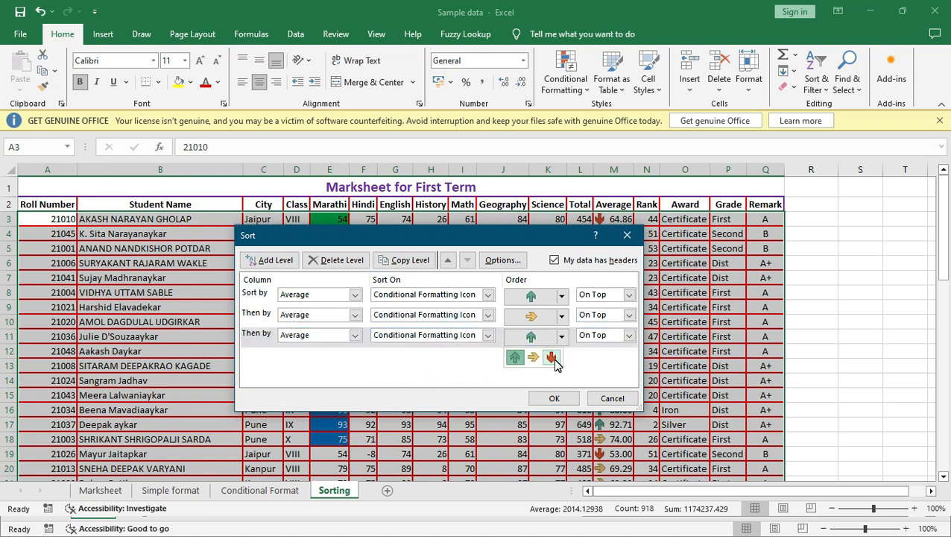
pyautogui.click(555, 361)
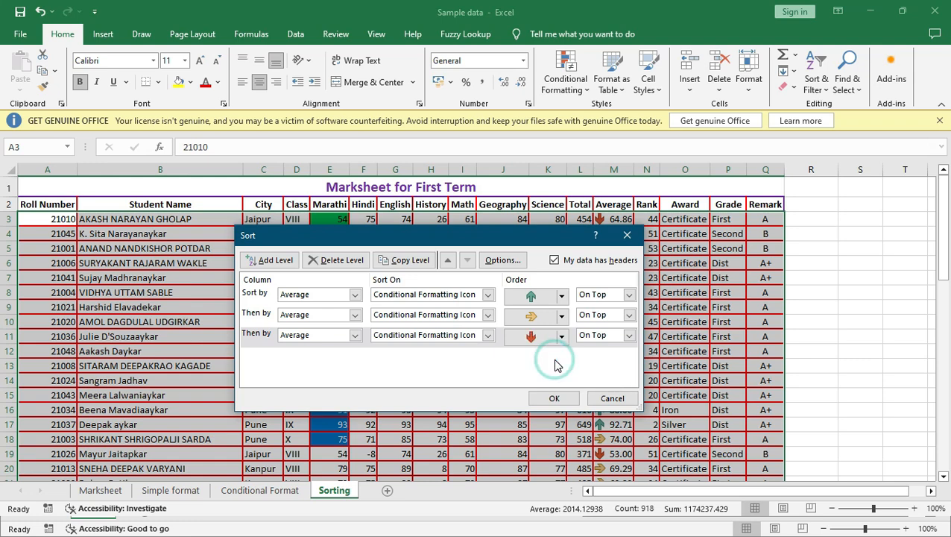
pyautogui.click(629, 335)
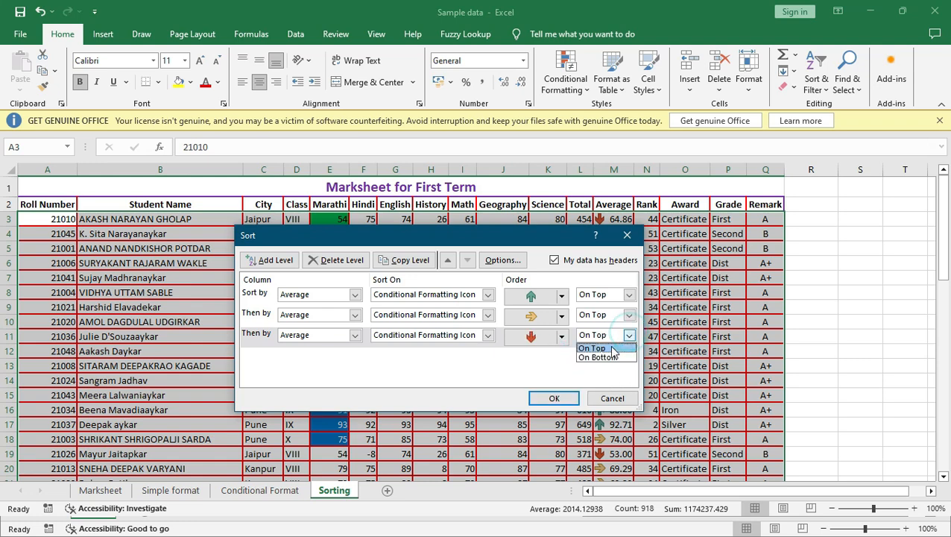
pyautogui.click(601, 358)
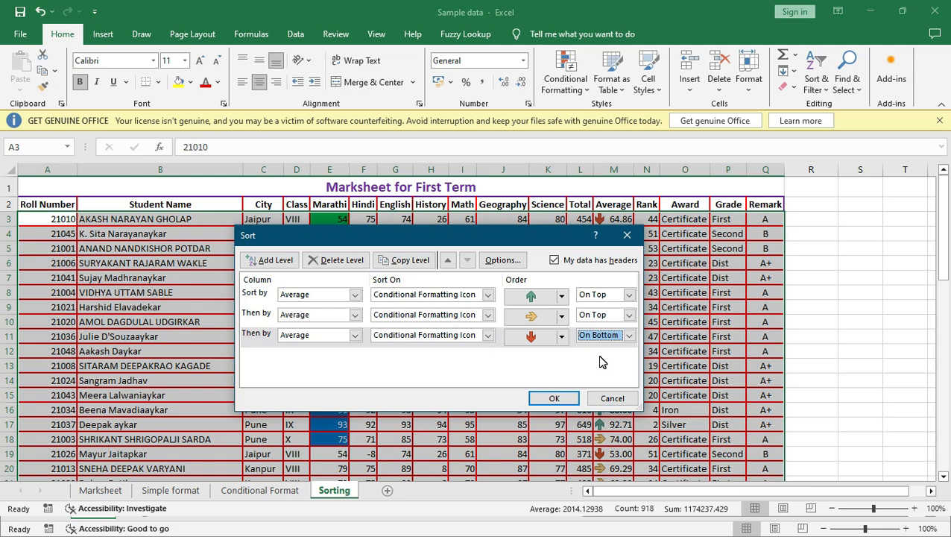
pyautogui.click(554, 398)
# - Examine the order of the arrow icons in the Average column from the first to the last student row
pyautogui.moveTo(584, 207); pyautogui.dragTo(607, 212)
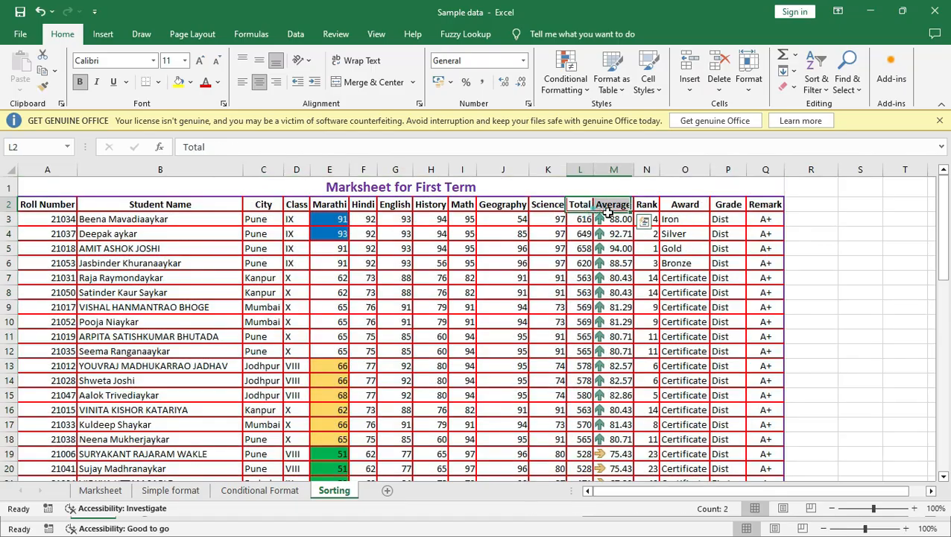
pyautogui.scroll(-13, 626, 232)
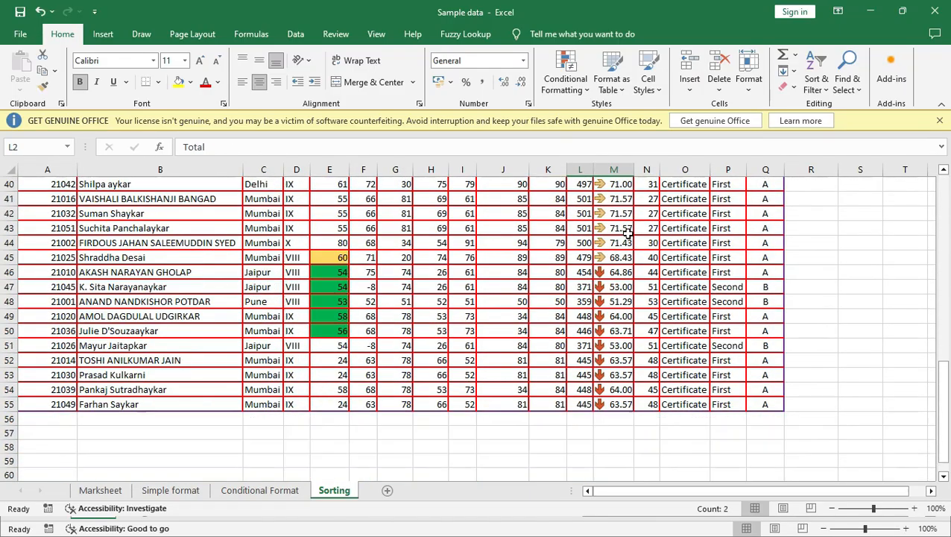
pyautogui.scroll(-3, 628, 234)
pyautogui.scroll(14, 627, 233)
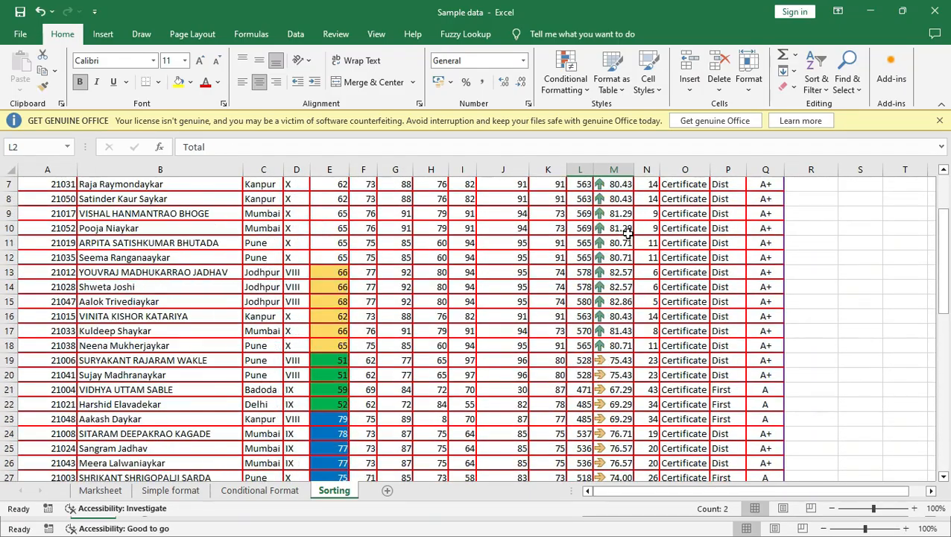
pyautogui.scroll(2, 627, 233)
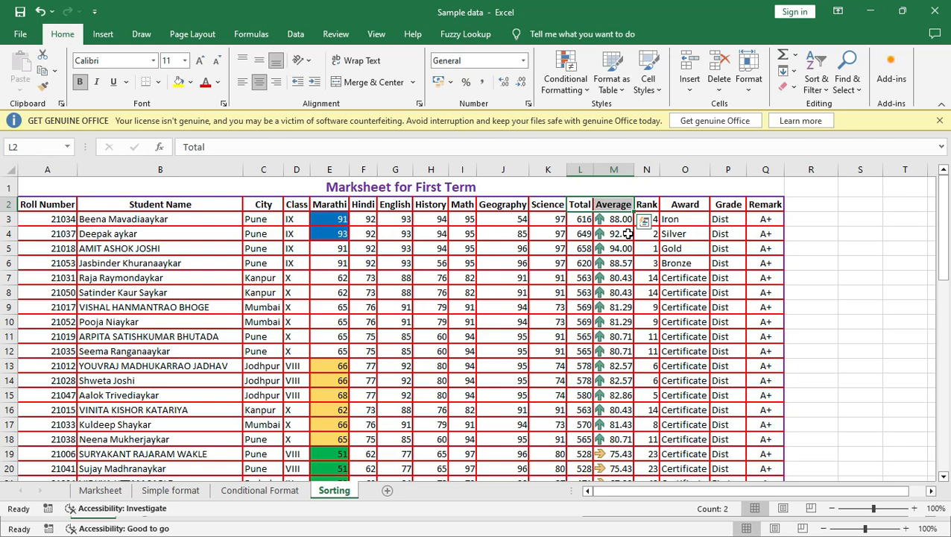